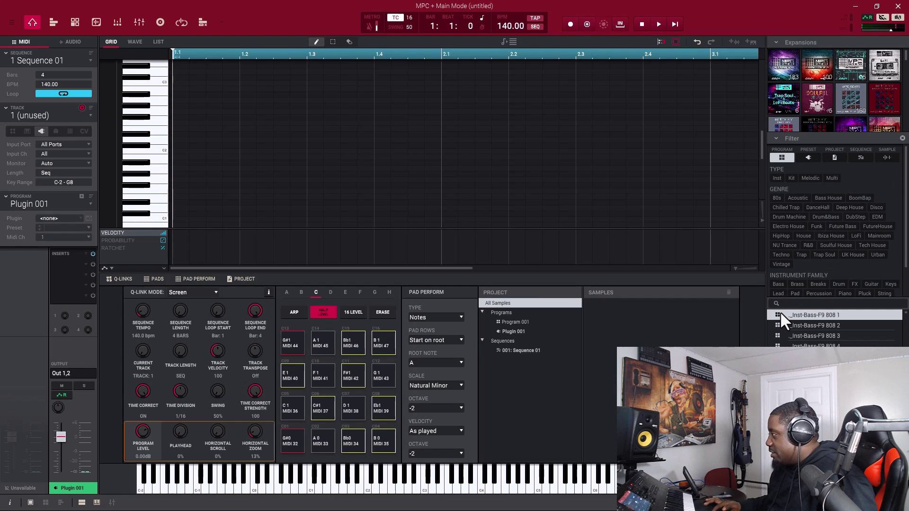
Search the samples for "808", add ART_Bad_Habbit_808_Long to the project's sample pool, and open it in Sample Edit
text(808)
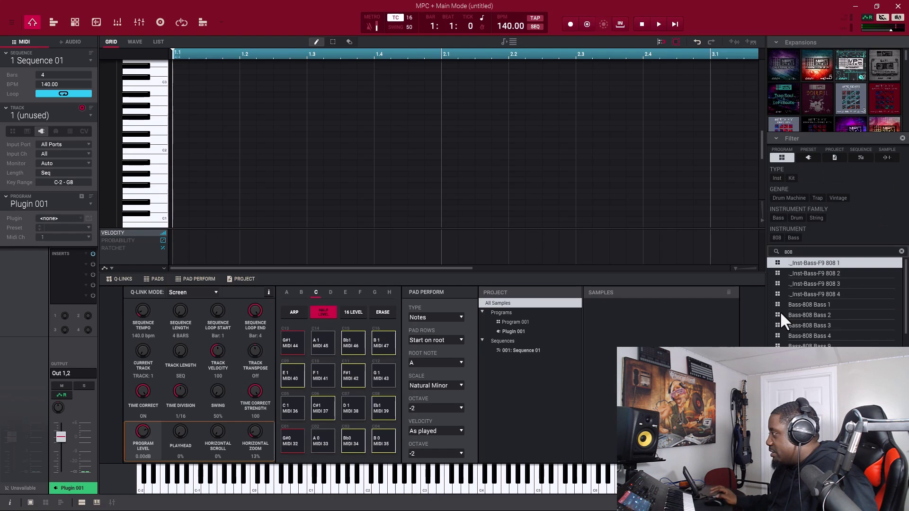
click(885, 158)
scroll(836, 331, down, 6)
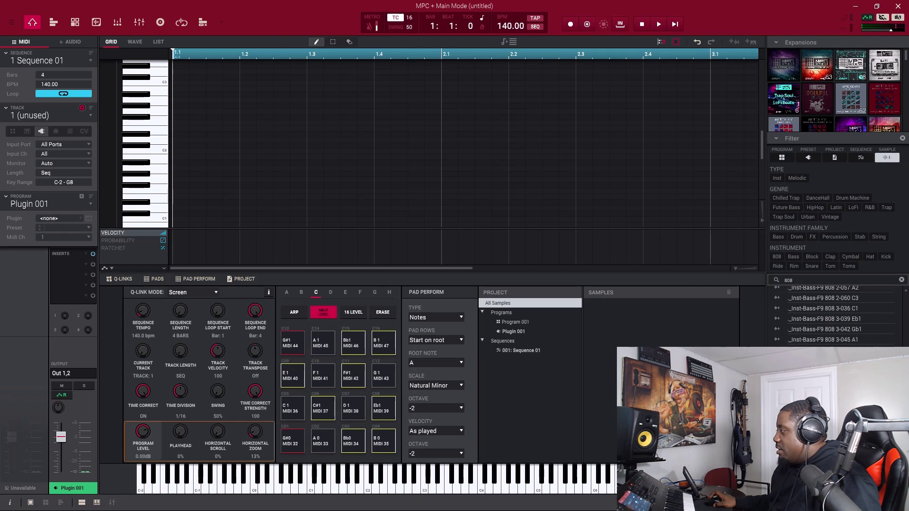
click(806, 340)
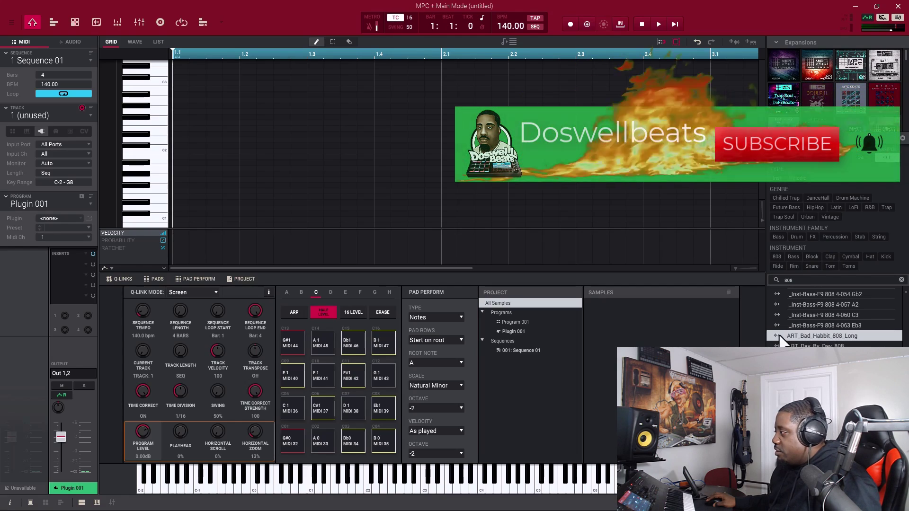
drag(780, 339, 628, 308)
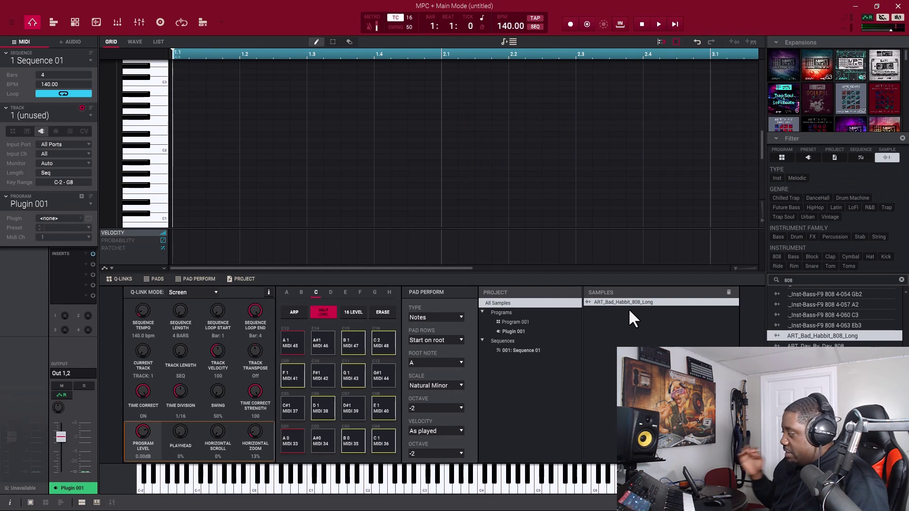
double_click(629, 308)
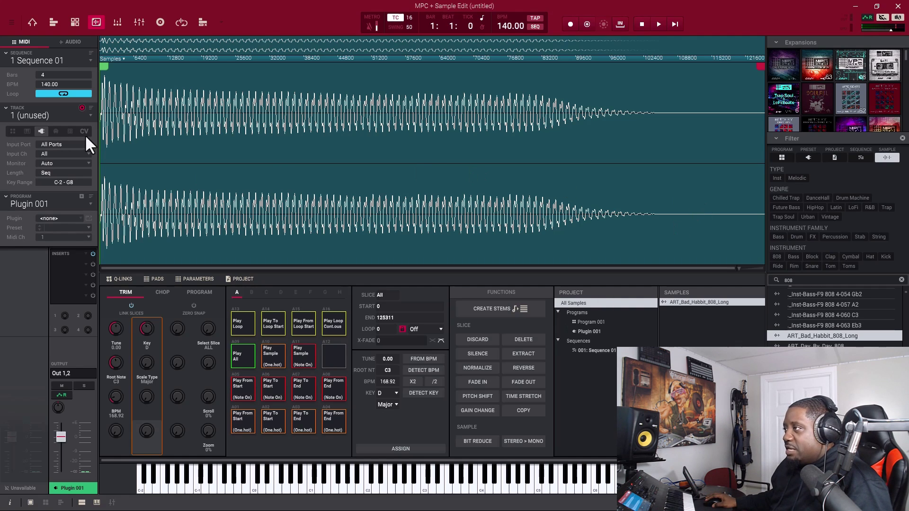
Create a keygroup program on the first track and assign ART_Bad_Habbit_808_Long to its sample layer 1
click(31, 22)
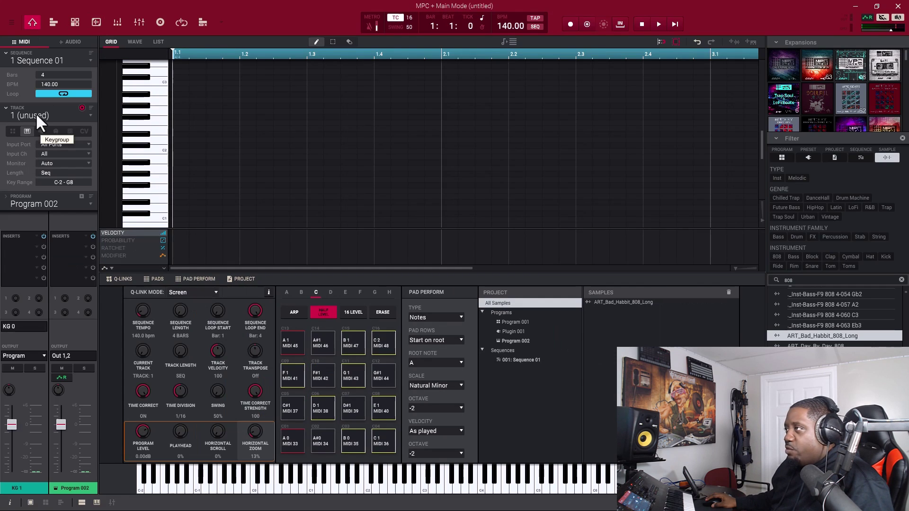
click(53, 22)
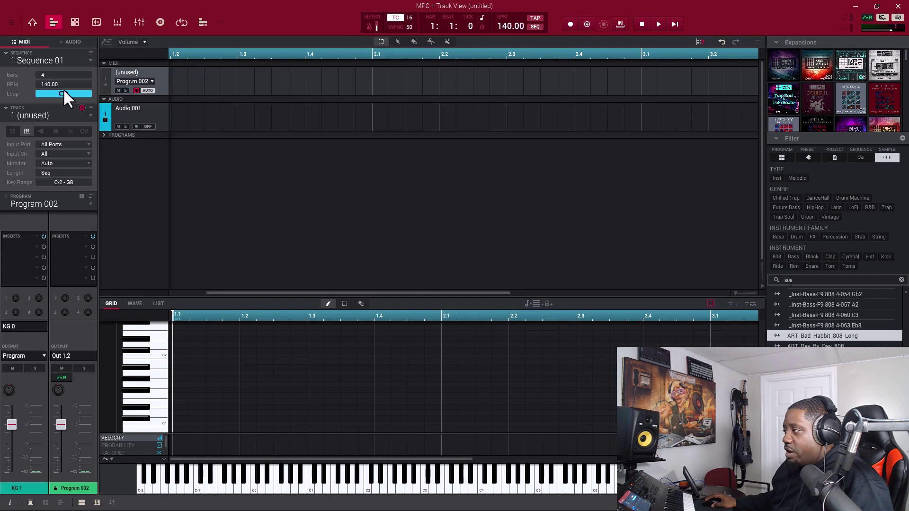
click(73, 23)
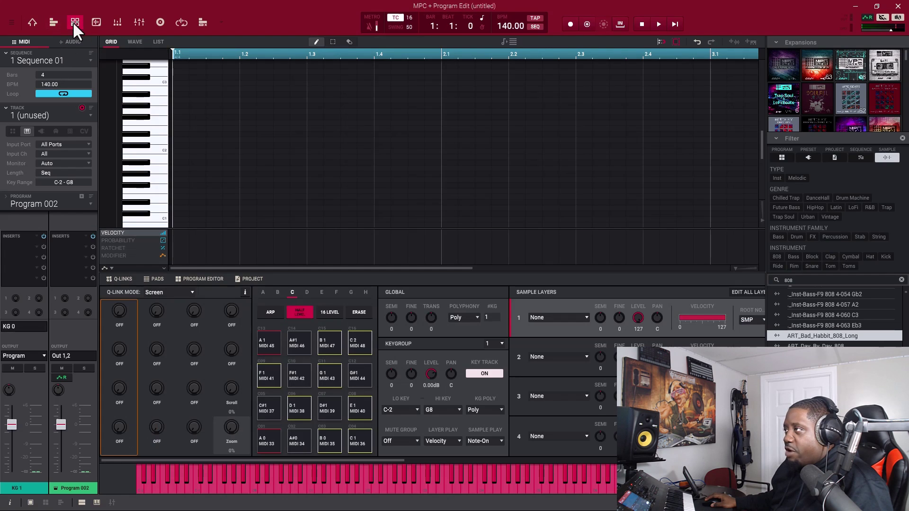
click(564, 318)
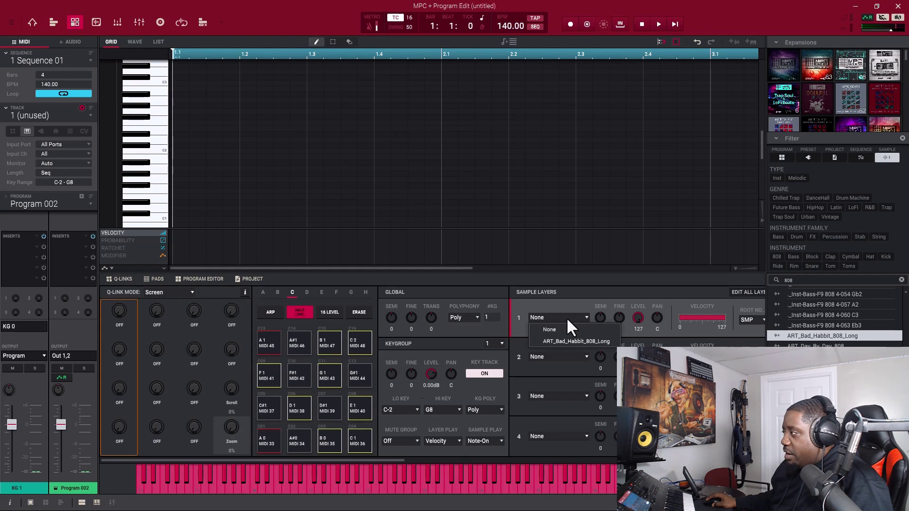
click(573, 340)
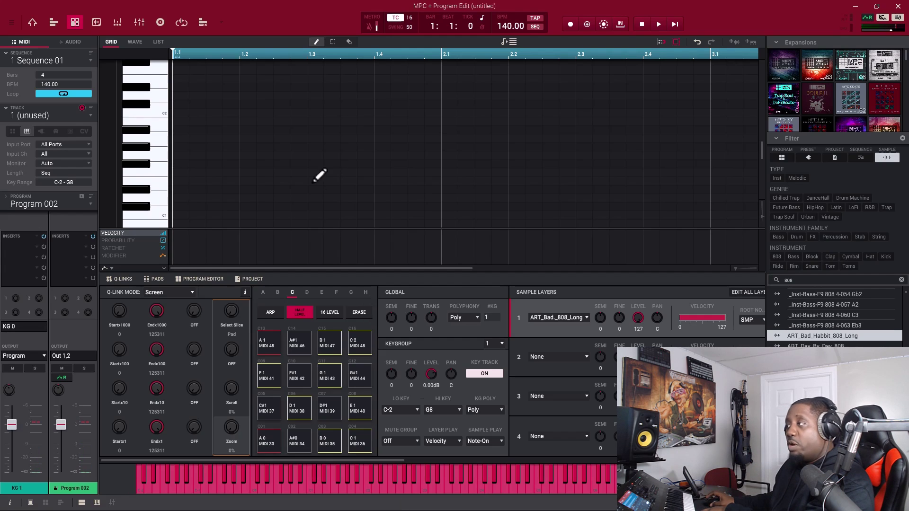
Draw two short C4 notes in the piano roll, one at 1.1 and one at 3.1
scroll(313, 171, up, 5)
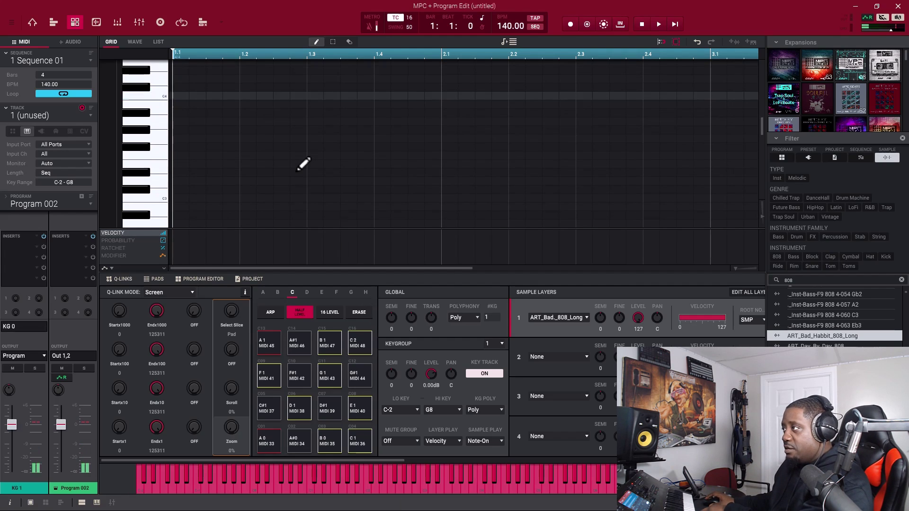
scroll(161, 100, up, 1)
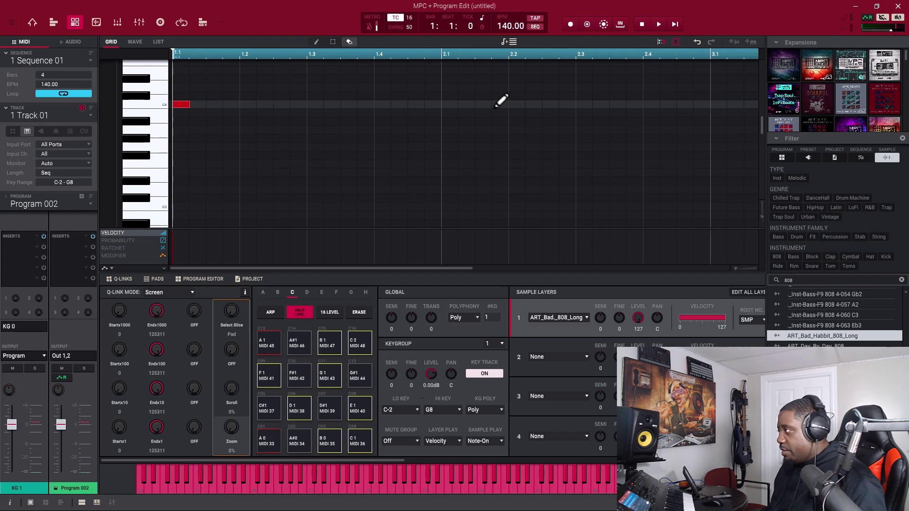
scroll(500, 100, down, 3)
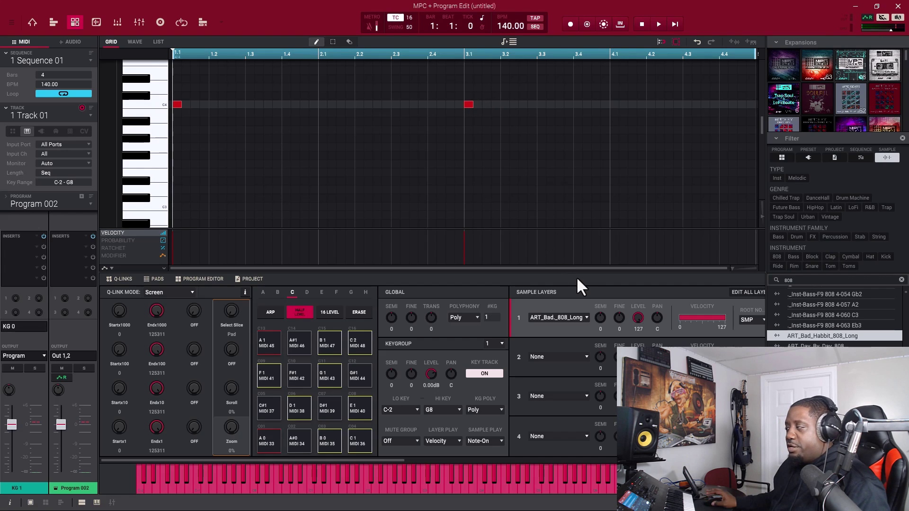
scroll(374, 185, up, 4)
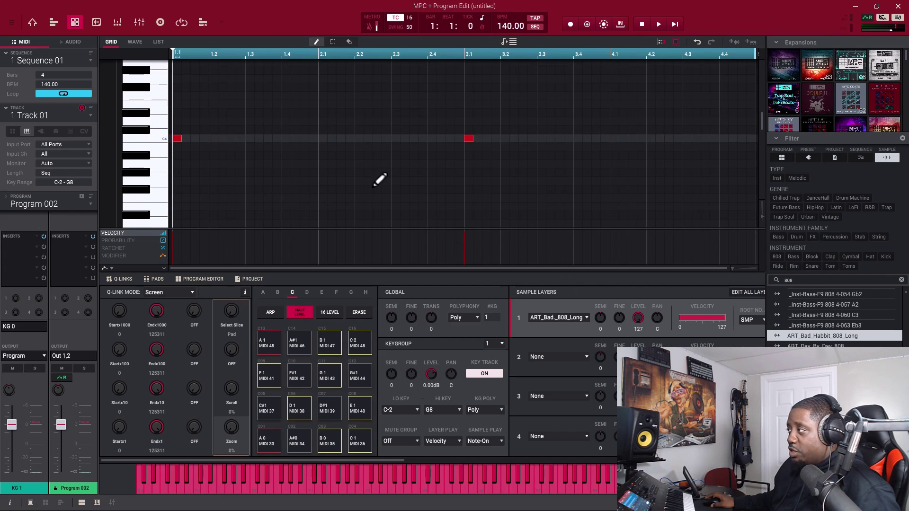
Open the Tuner and play the sequence to check the pitch of the short C4 notes
click(12, 21)
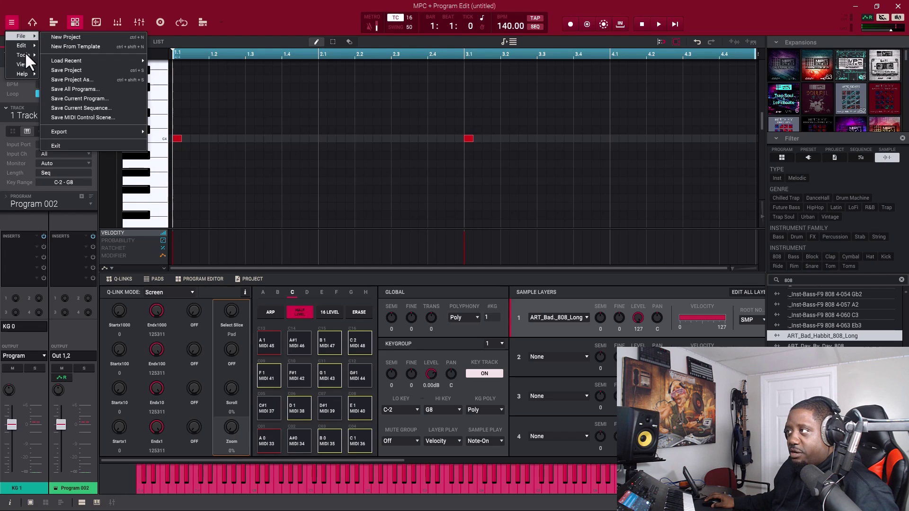
mouse_move(24, 55)
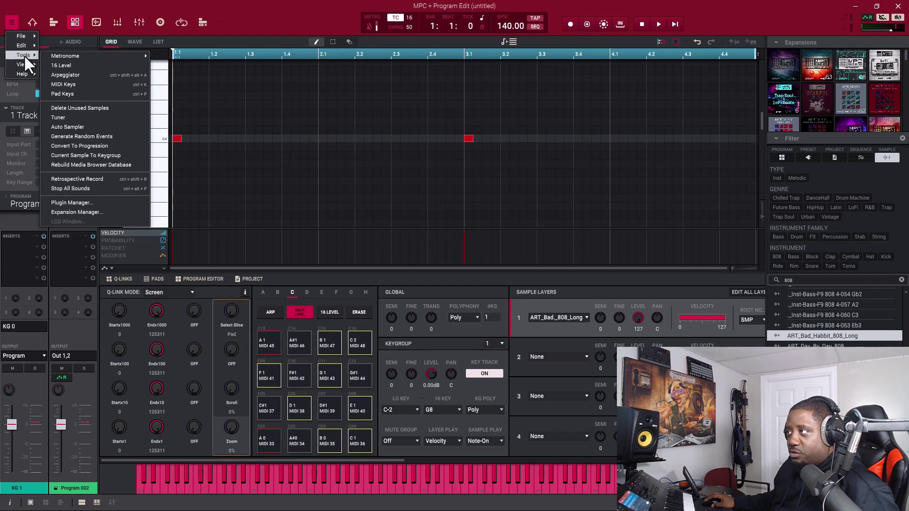
click(72, 117)
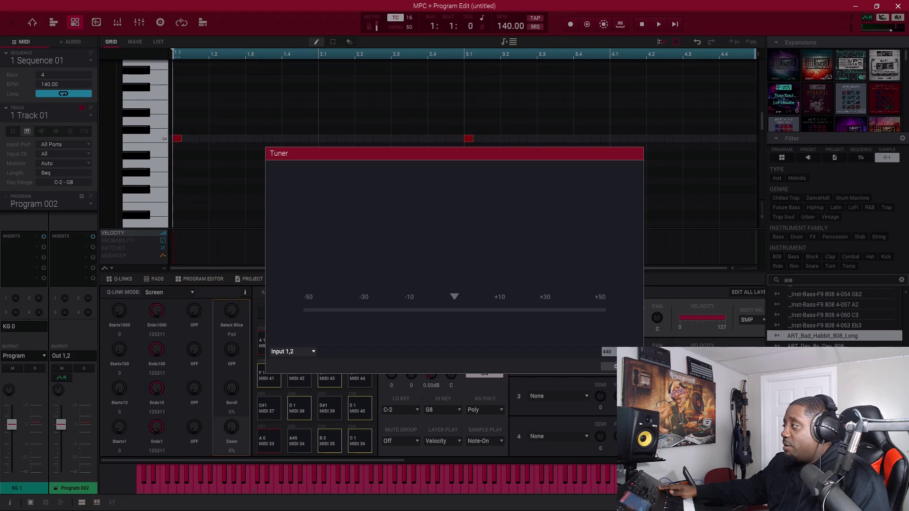
key(space)
key(space)
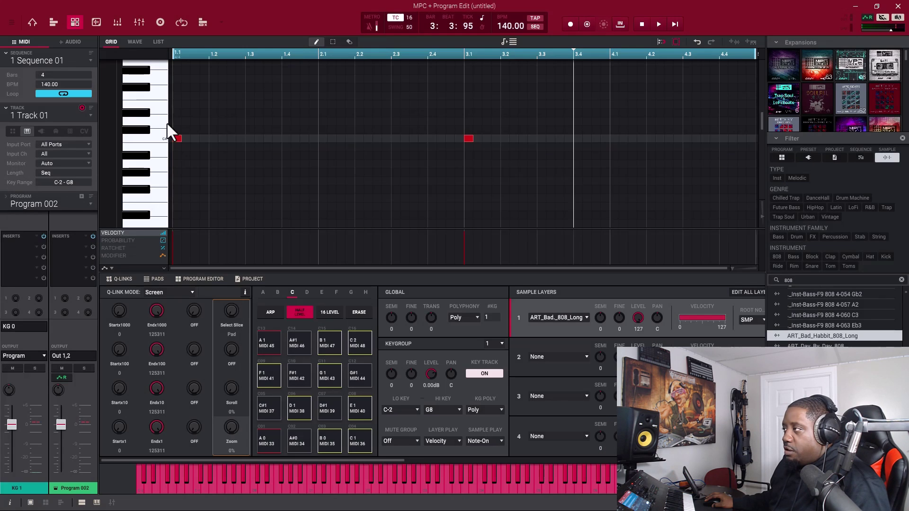
Lengthen the C4 notes to end at about 2.4 and 4.4, and play the sequence through the Tuner
drag(180, 138, 731, 174)
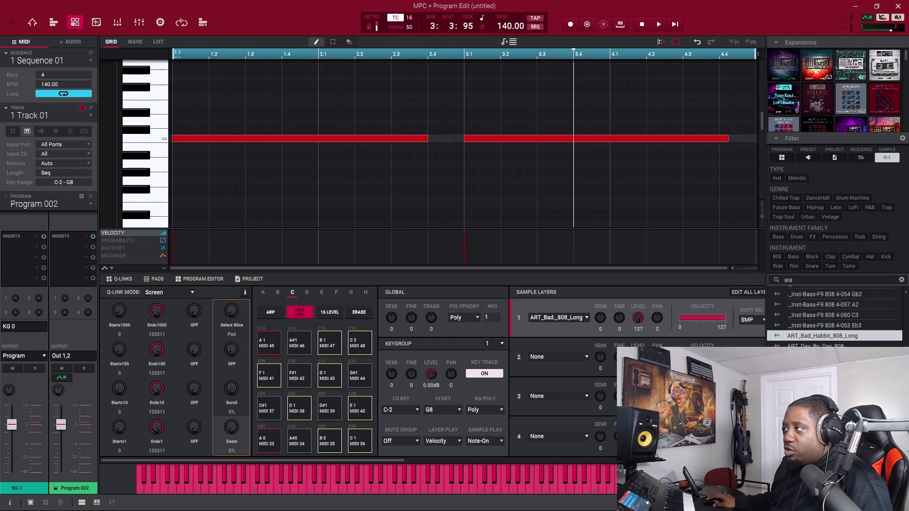
click(12, 21)
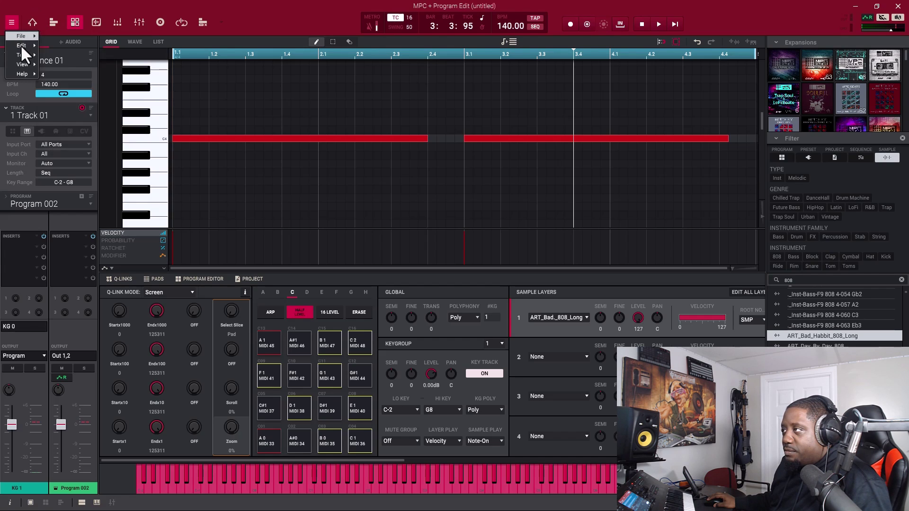
mouse_move(21, 55)
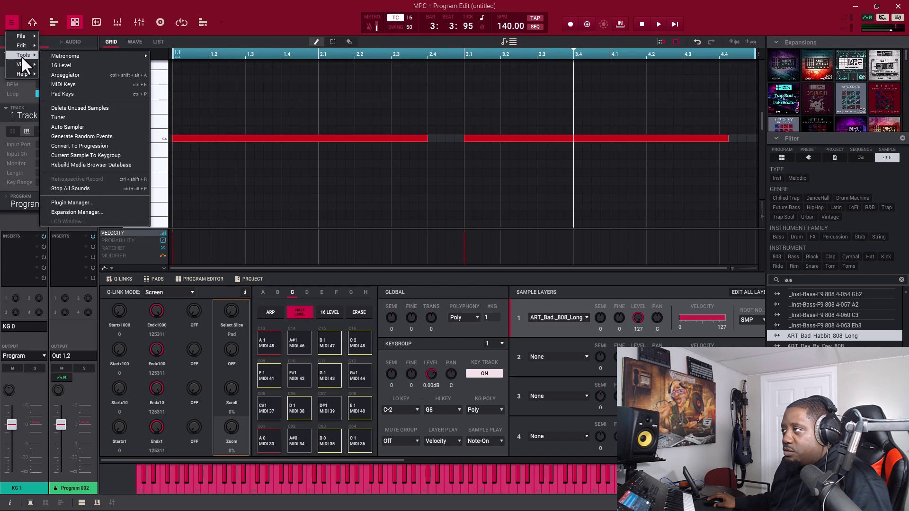
click(70, 118)
key(space)
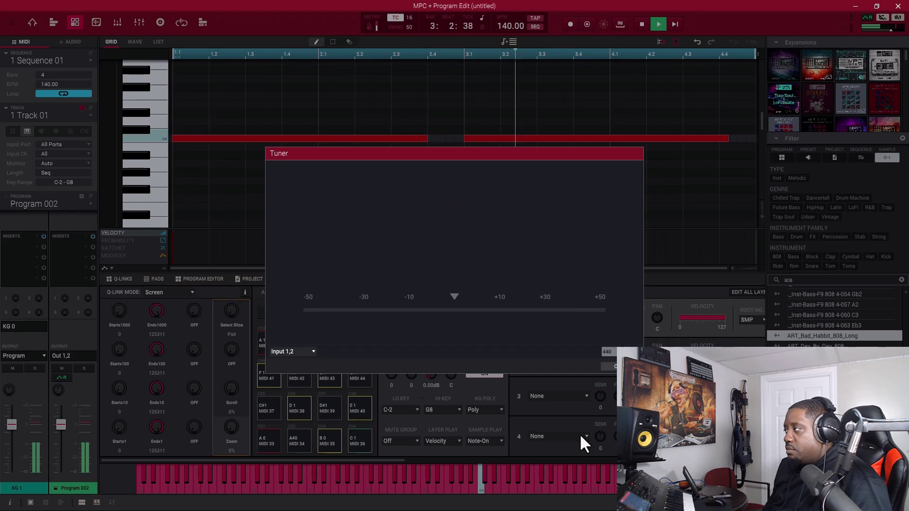
key(space)
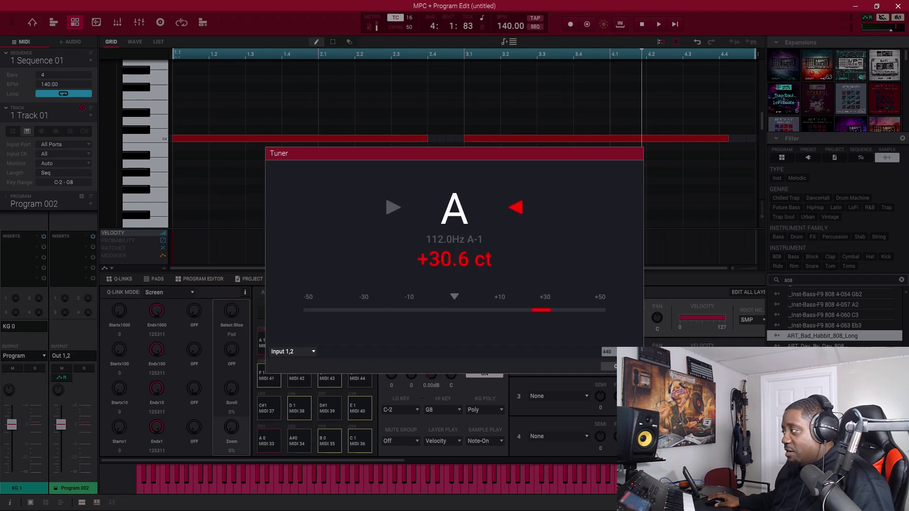
key(Escape)
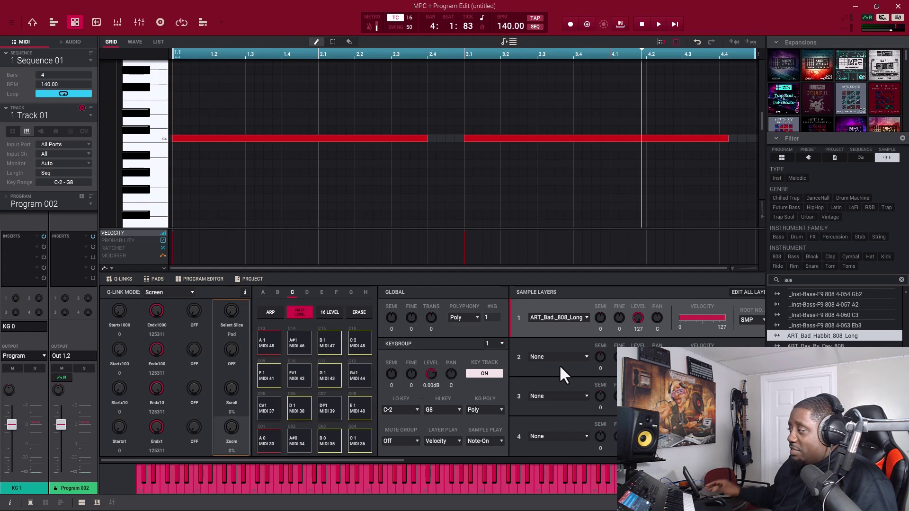
Audition the 808 on C4 and its neighbouring notes using the on-screen keyboard
click(479, 484)
click(479, 484)
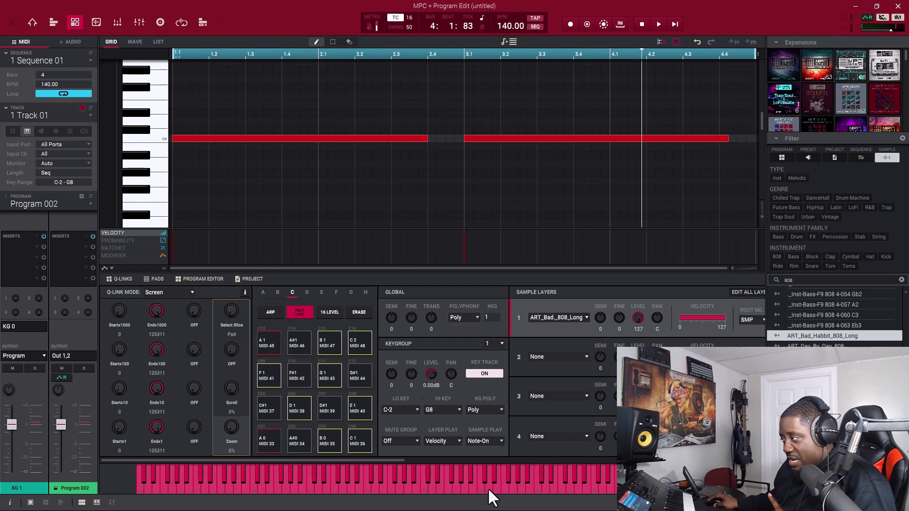
click(489, 489)
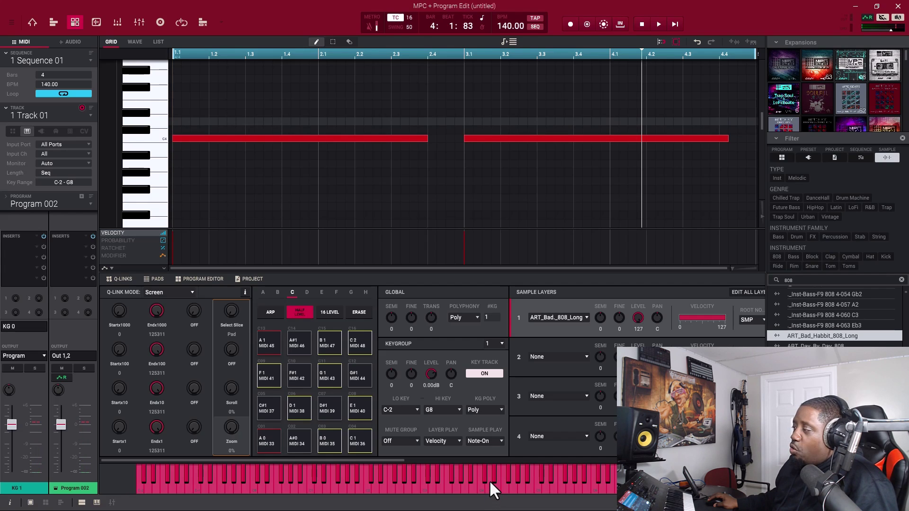
click(484, 475)
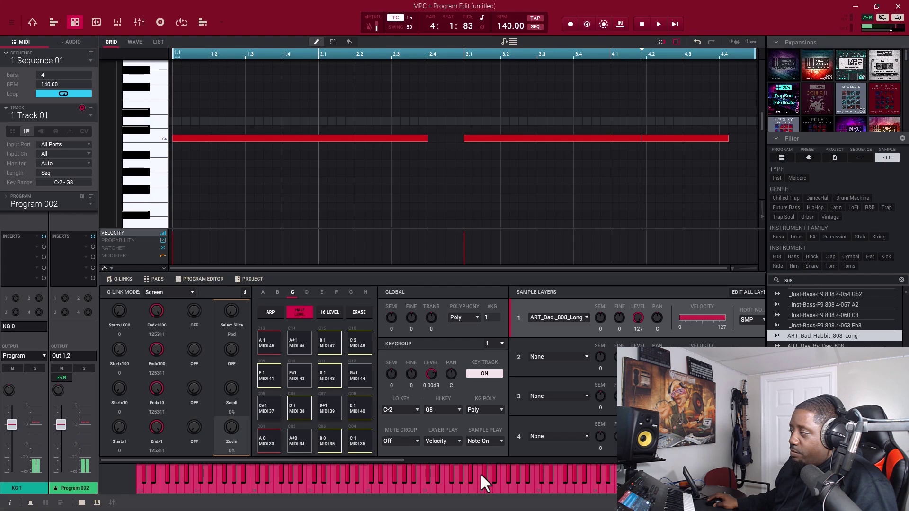
click(479, 480)
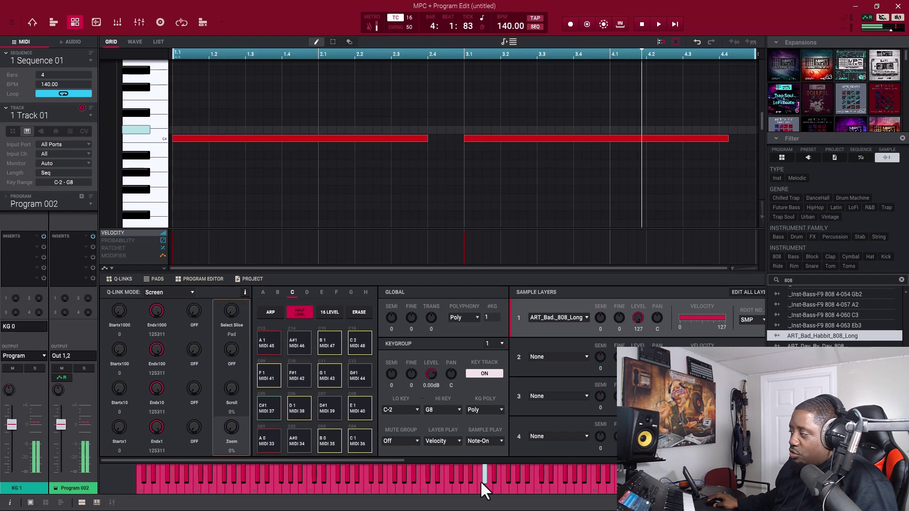
click(476, 485)
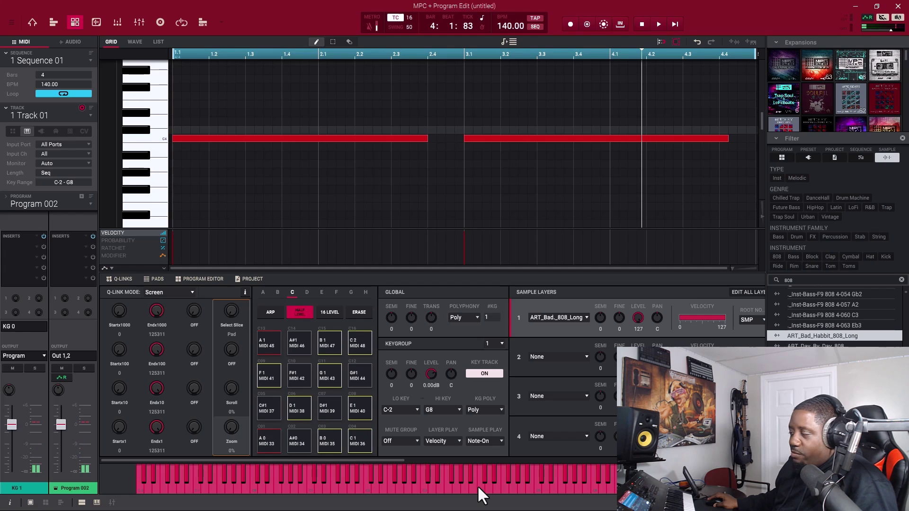
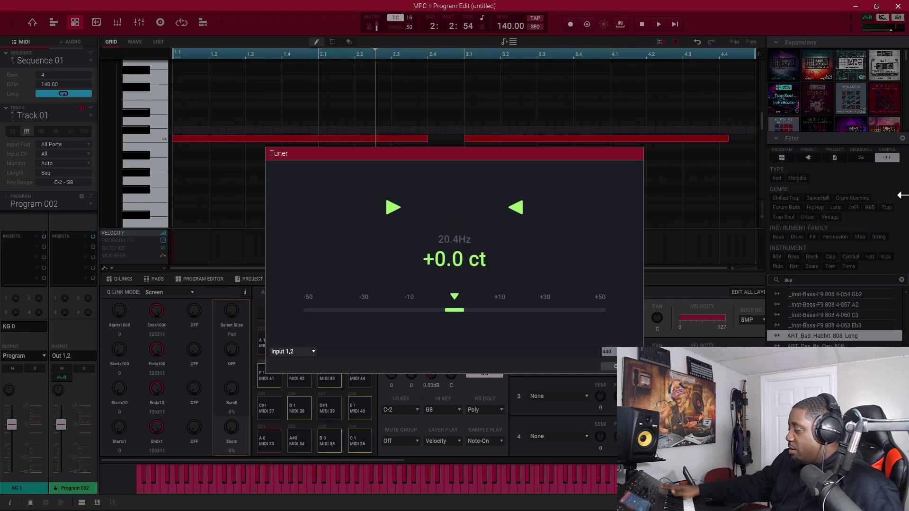
Play the C4 notes through the Tuner and set sample layer 1's tuning to -2 semitones and 34 fine
key(space)
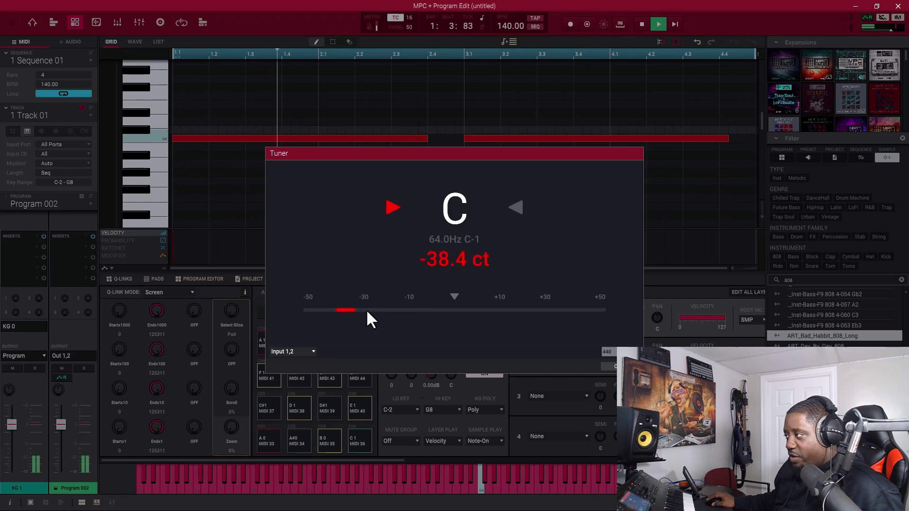
key(space)
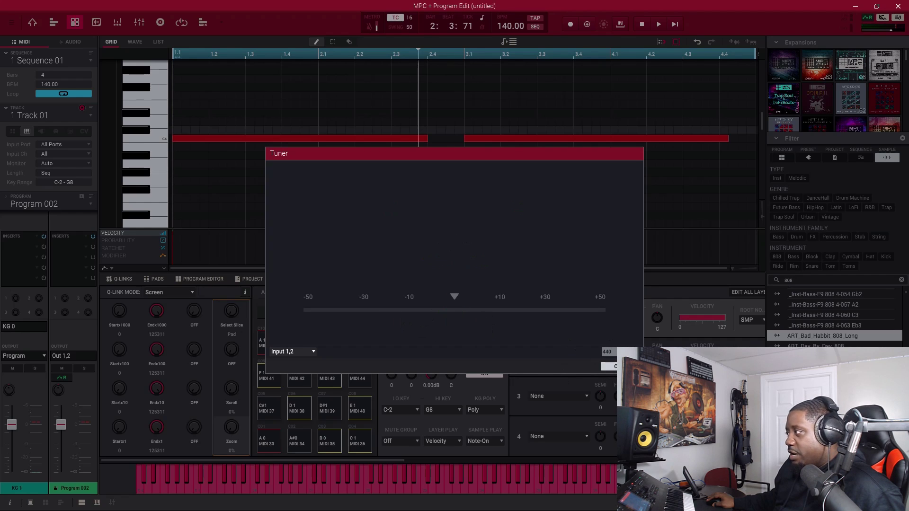
click(608, 367)
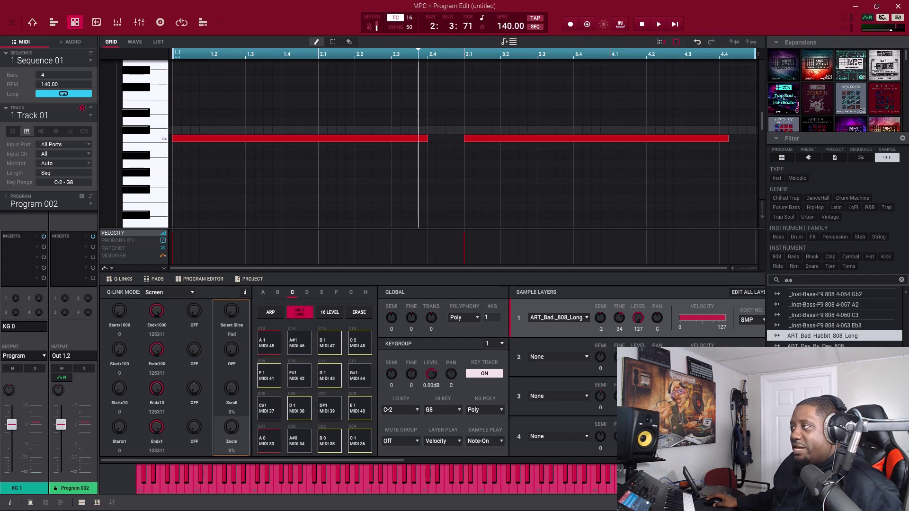
Play the long C4 notes through the Tuner to check the retuned 808's pitch, and close the Tuner
click(12, 23)
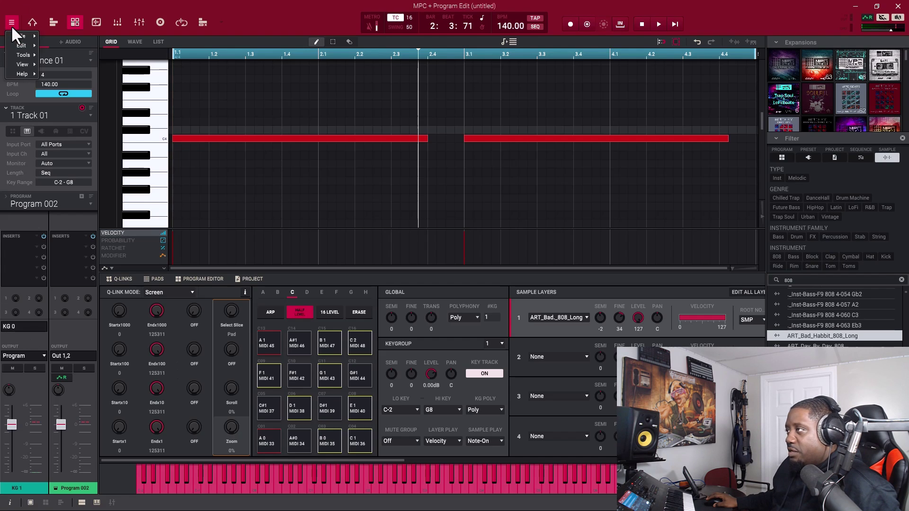
mouse_move(12, 54)
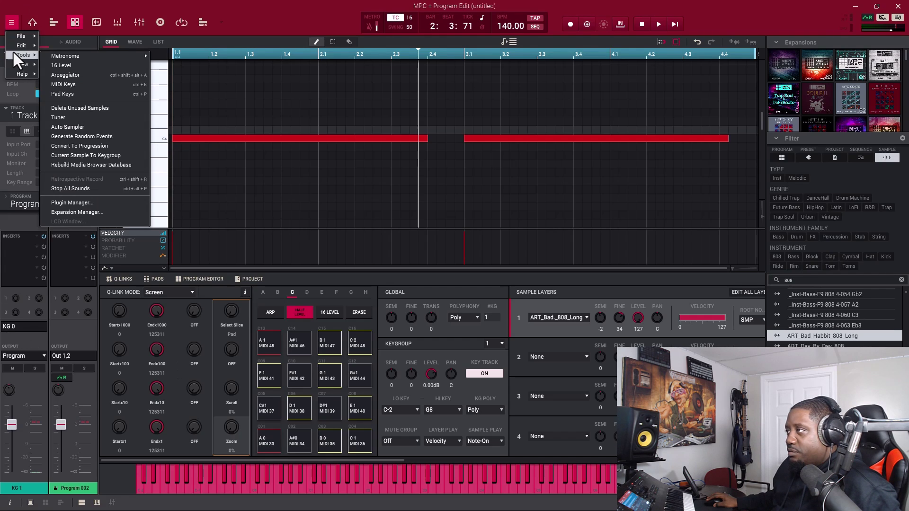
click(66, 117)
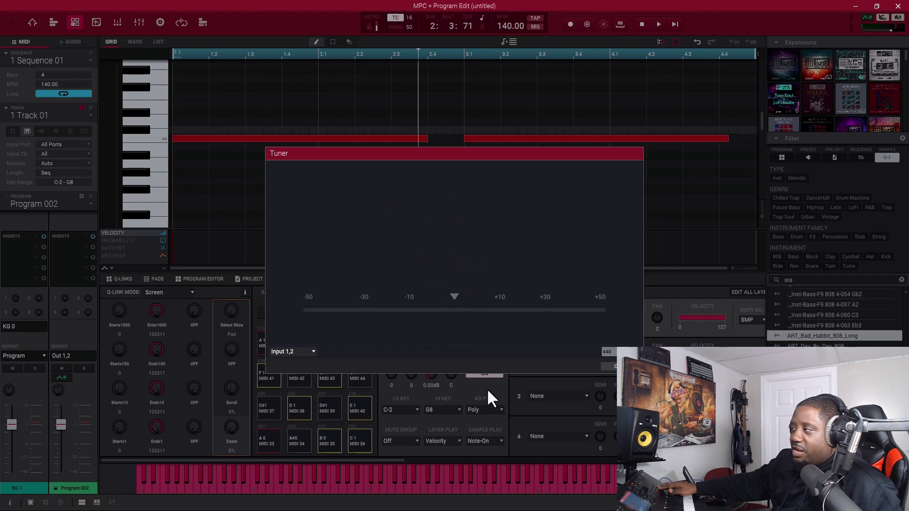
key(space)
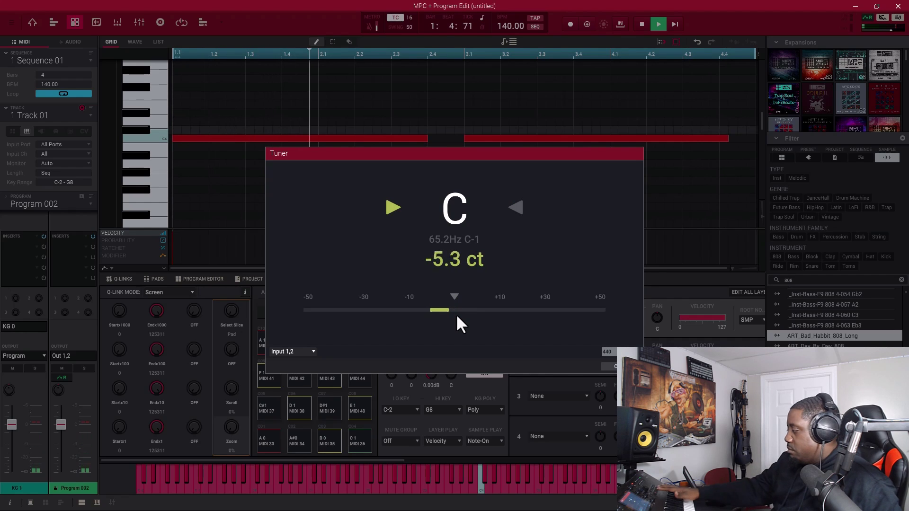
key(space)
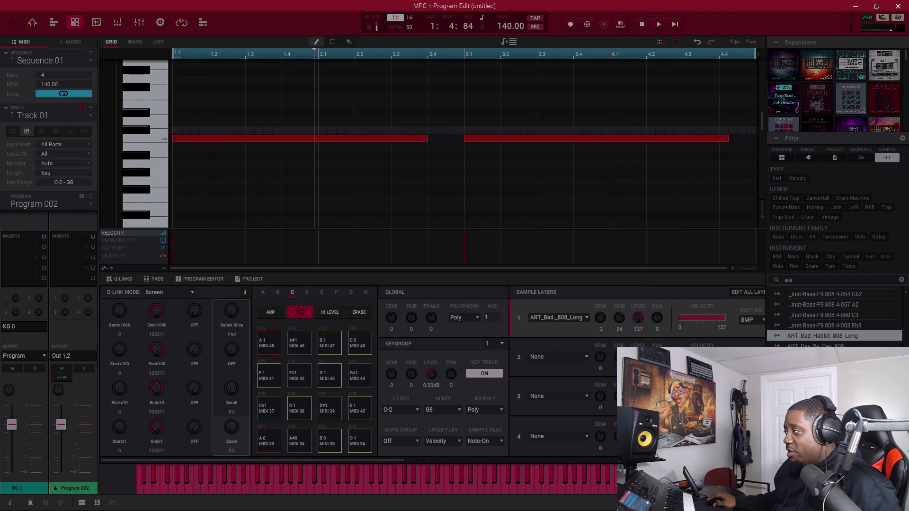
key(Escape)
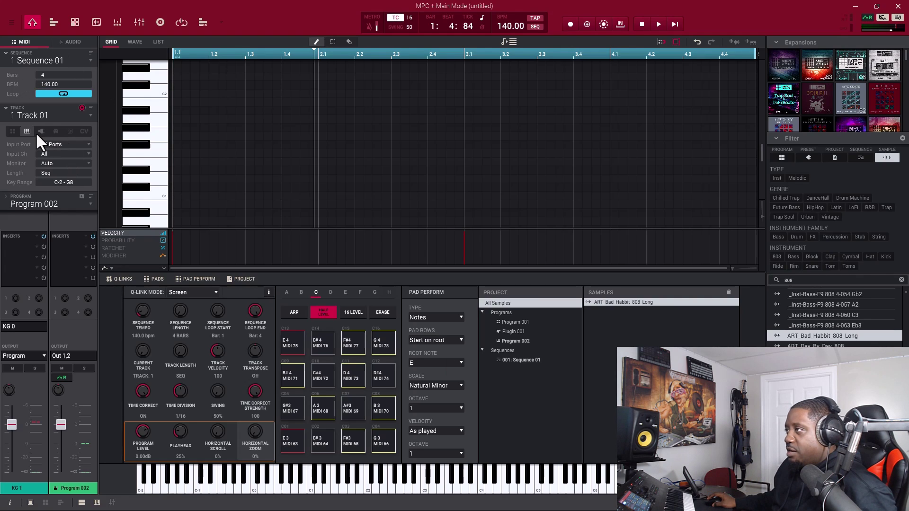
Erase both long C4 notes from the keygroup track's grid
scroll(199, 138, up, 8)
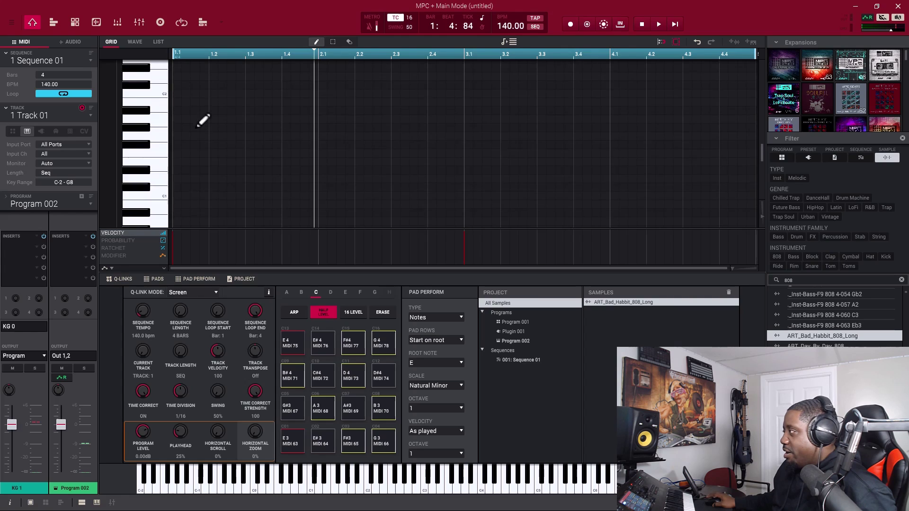
click(223, 173)
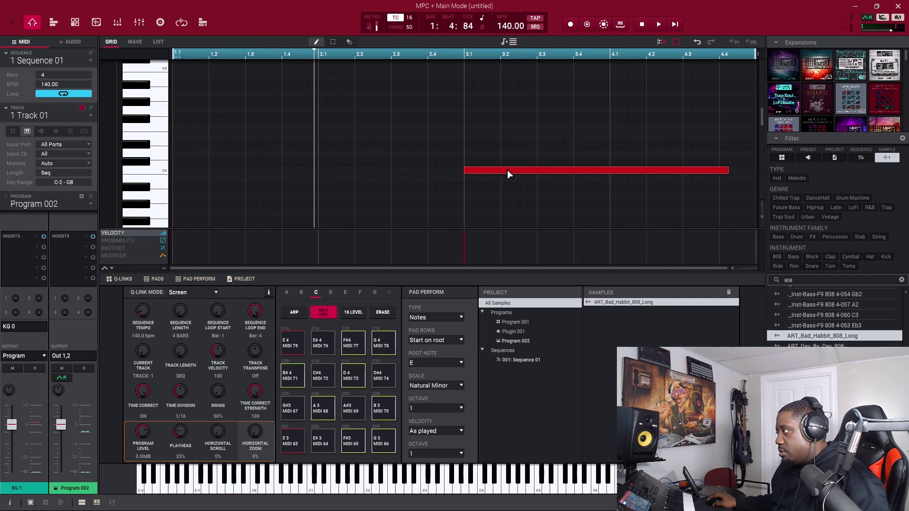
click(507, 171)
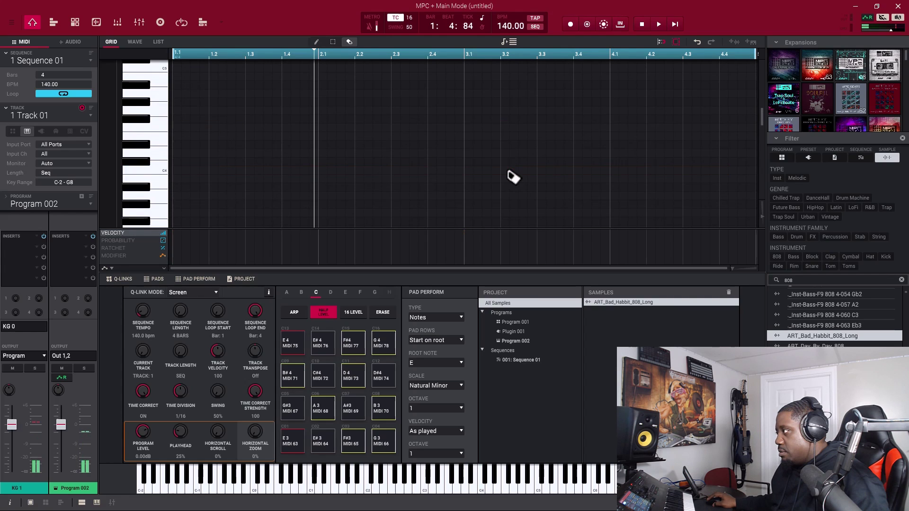
Switch Track 01 to a drum program and assign the ART_Bad_Habbit_808_Long sample to pad A01
click(11, 130)
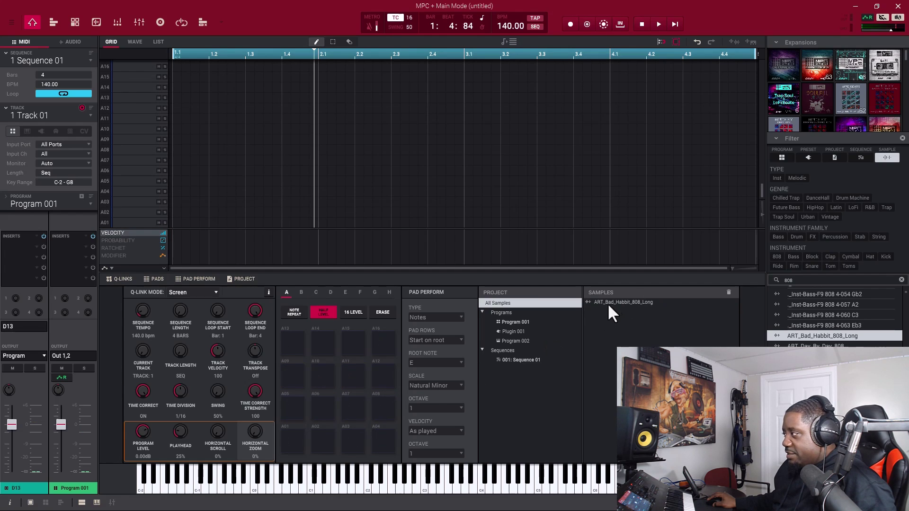
drag(611, 302, 290, 443)
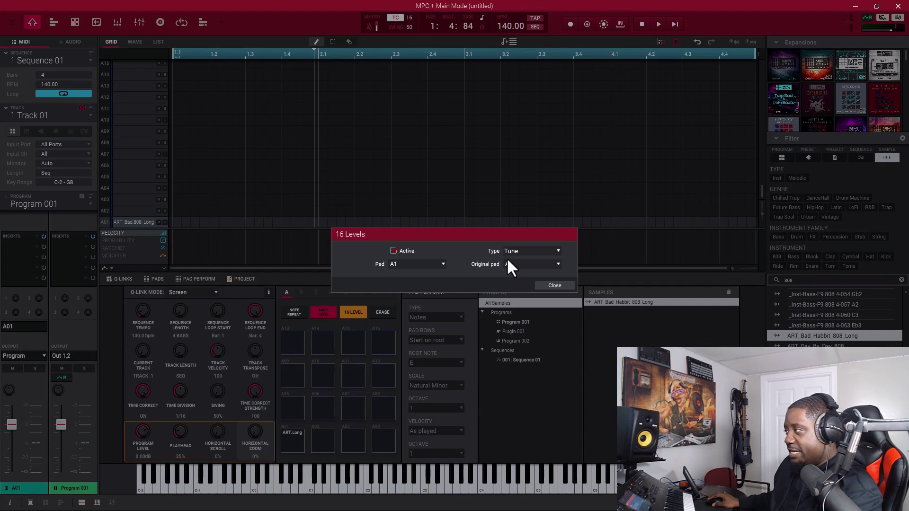
Set up 16 Levels with type Tune for pad A1, using A1 as the original pad
click(556, 265)
mouse_move(537, 275)
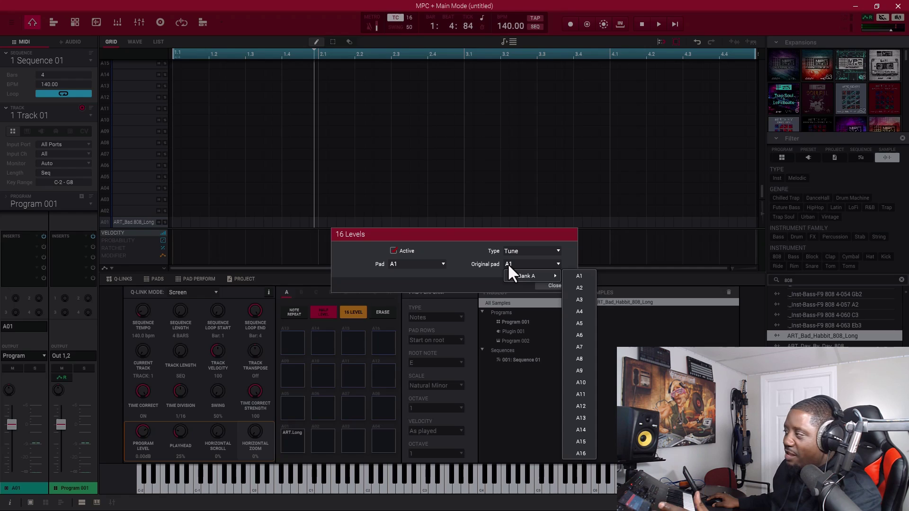
click(589, 278)
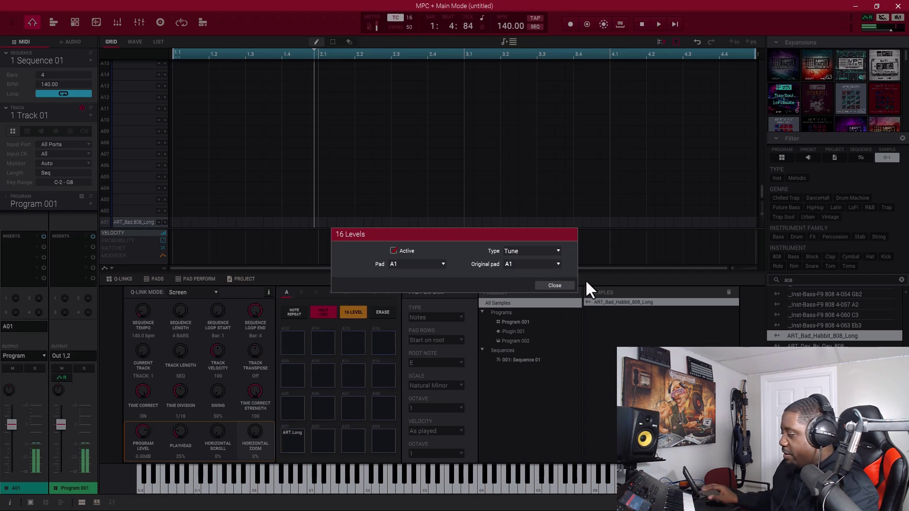
click(585, 279)
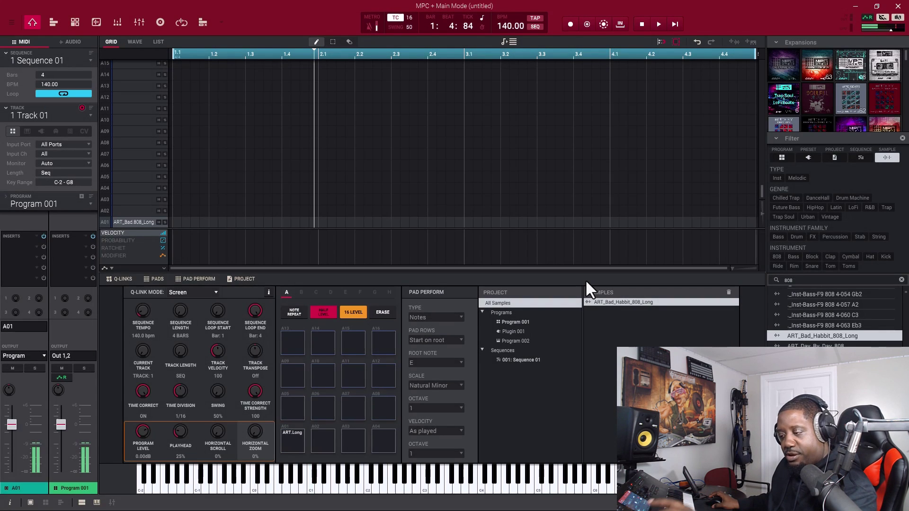
Place pad A01 hits at 1.1 and 3.1 in the drum program and play them through the Tuner
click(41, 131)
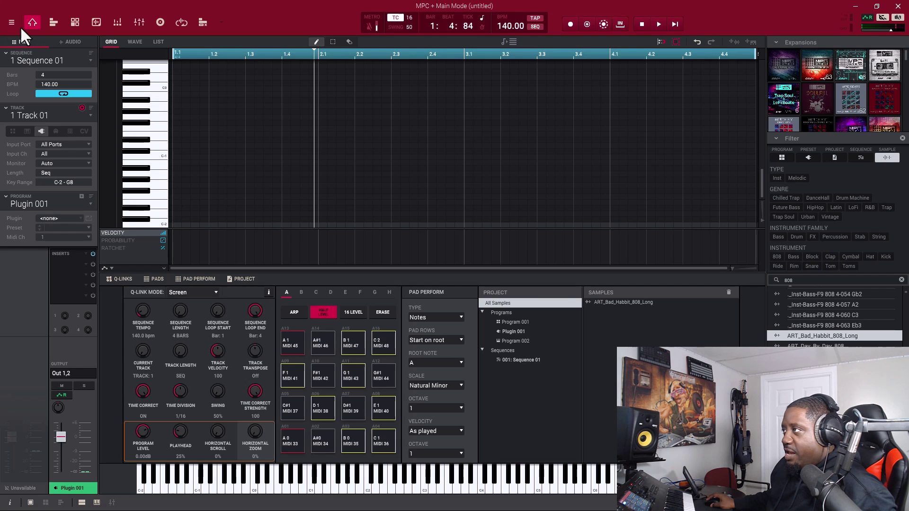
click(13, 131)
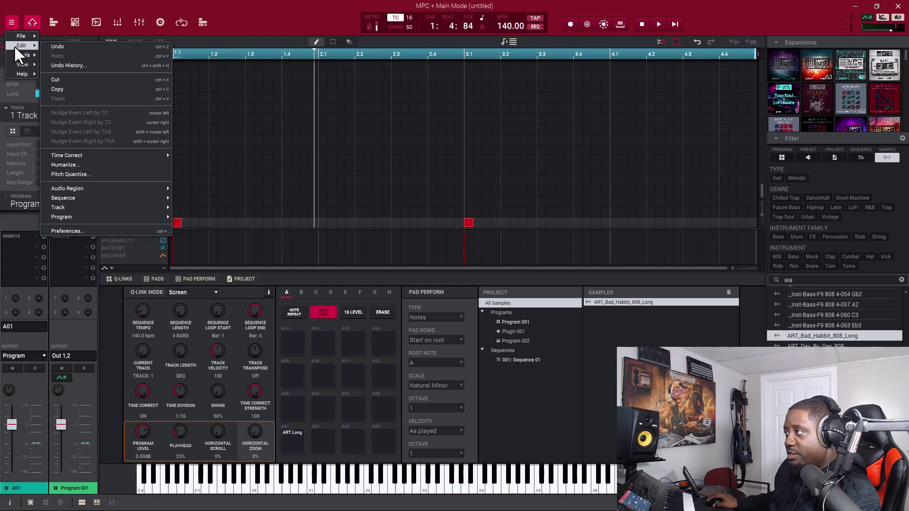
mouse_move(19, 55)
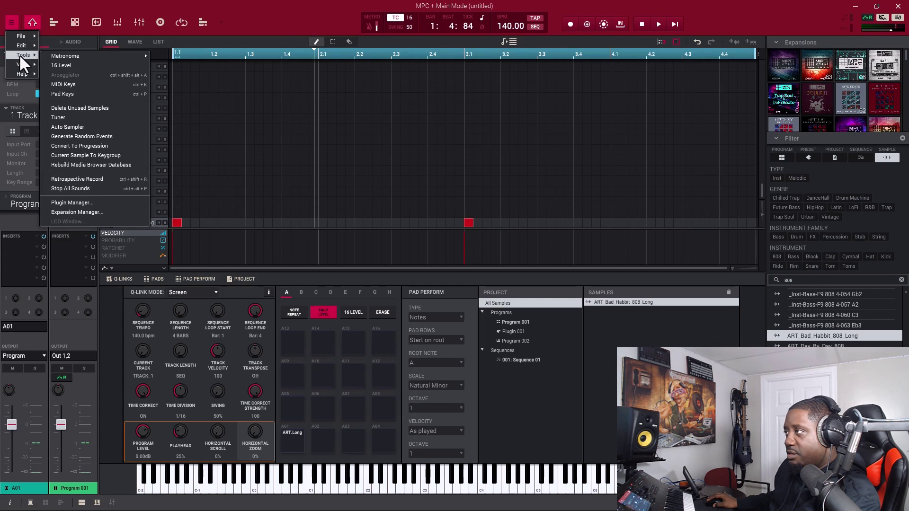
click(59, 117)
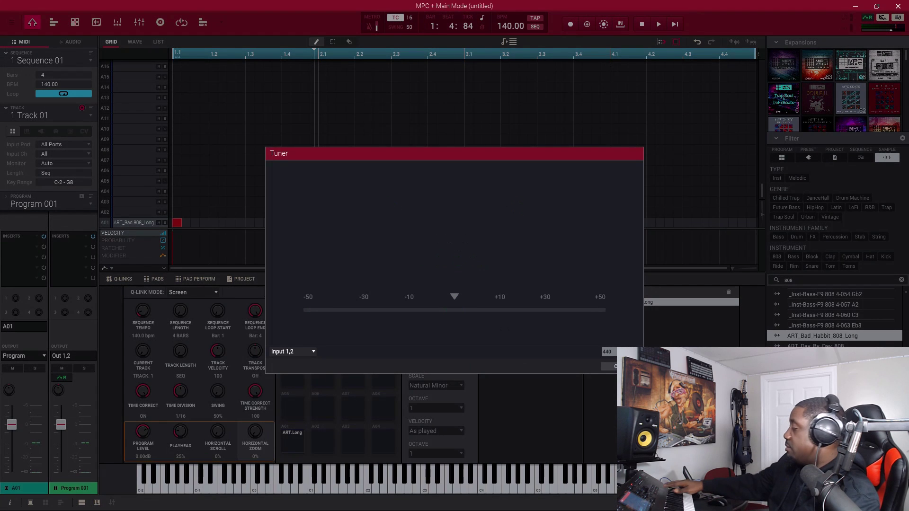
key(space)
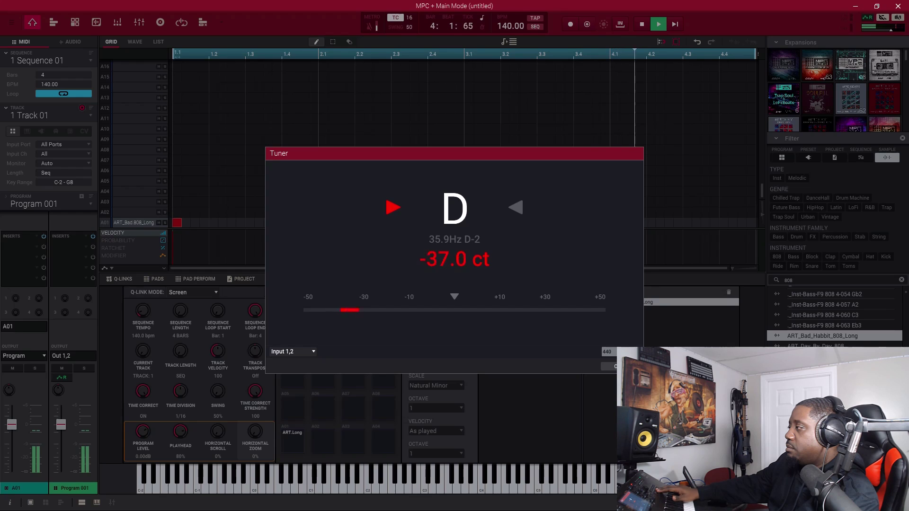
key(space)
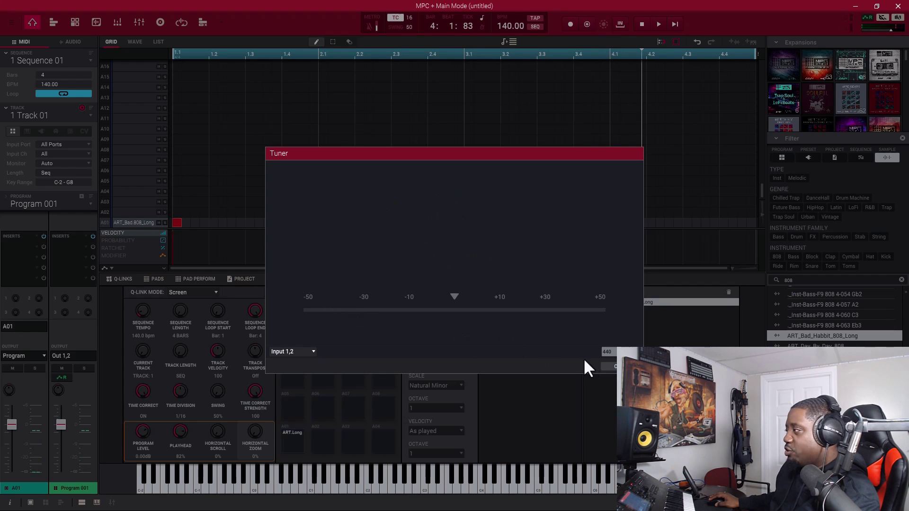
click(607, 366)
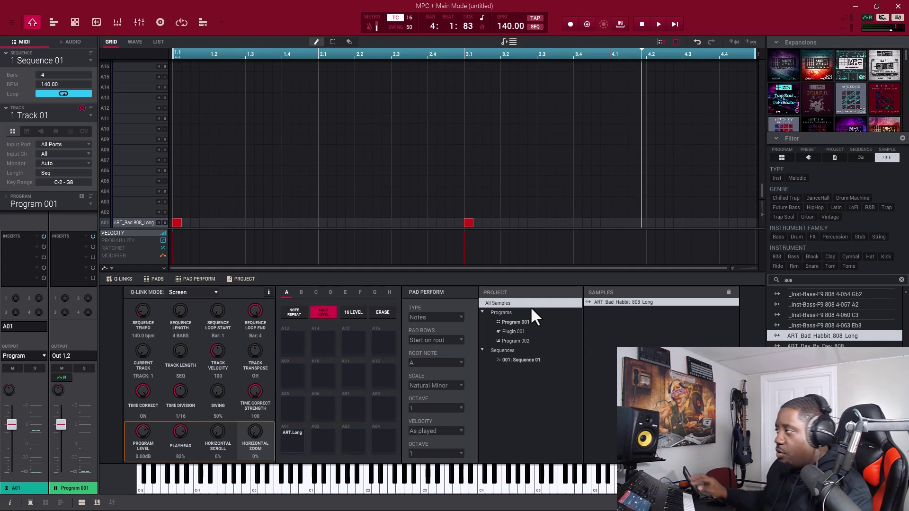
Set the semitone tuning of pad A01's 808 sample to -2 in the waveform editor
click(135, 42)
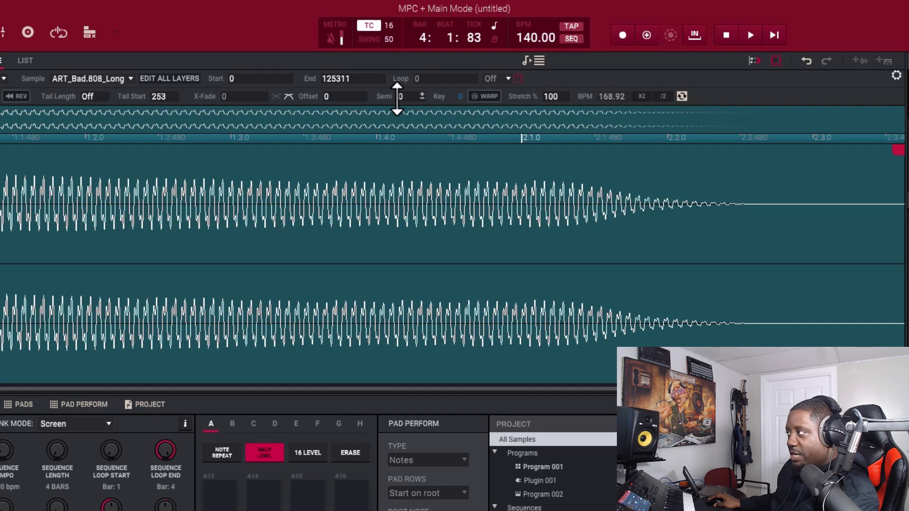
drag(401, 98, 422, 96)
scroll(422, 96, down, 1)
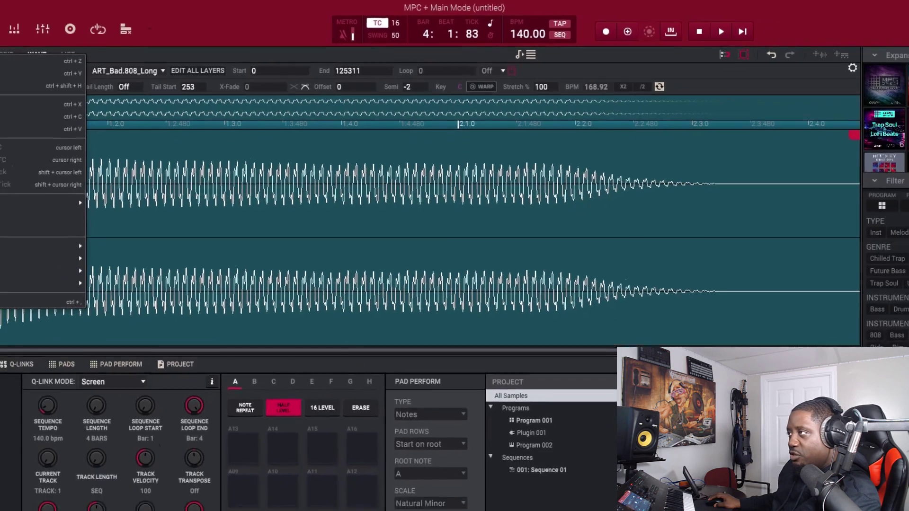
Play the sequence through the Tuner to check the pitch of pad A01, and close the Tuner
click(11, 22)
mouse_move(23, 55)
click(78, 116)
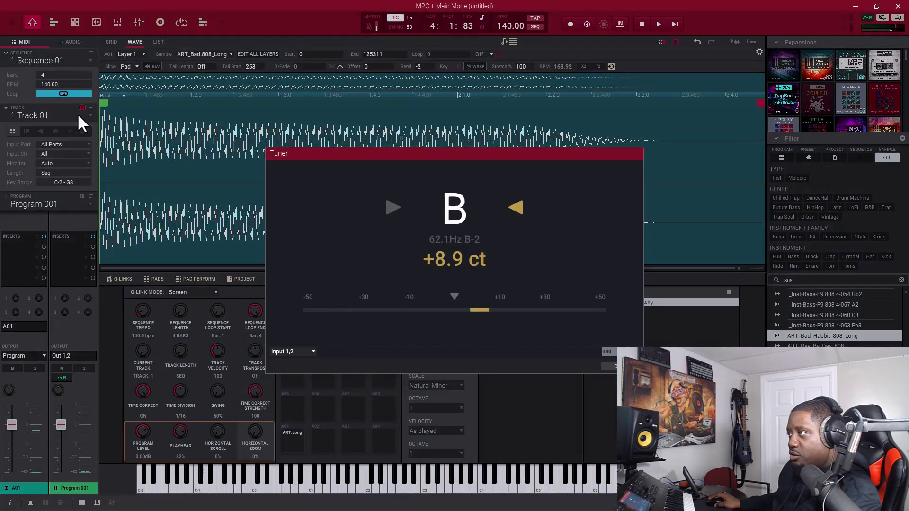
key(space)
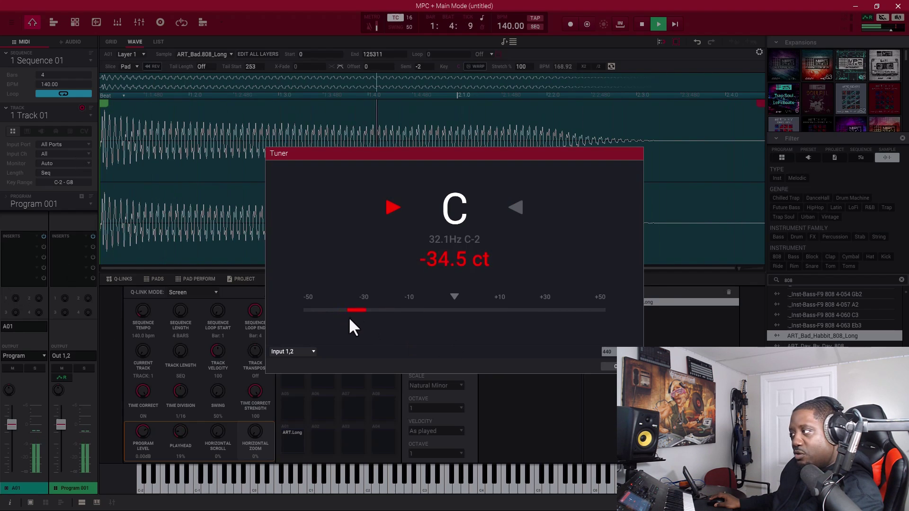
key(space)
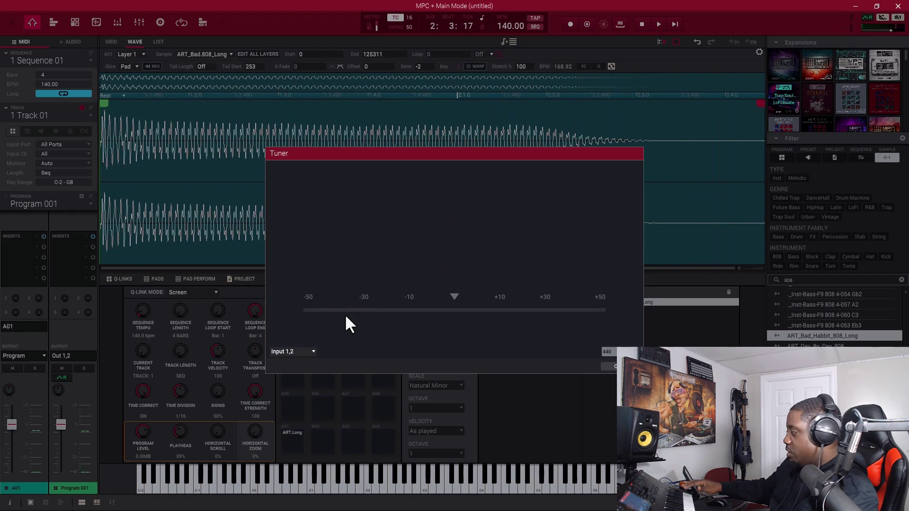
click(623, 366)
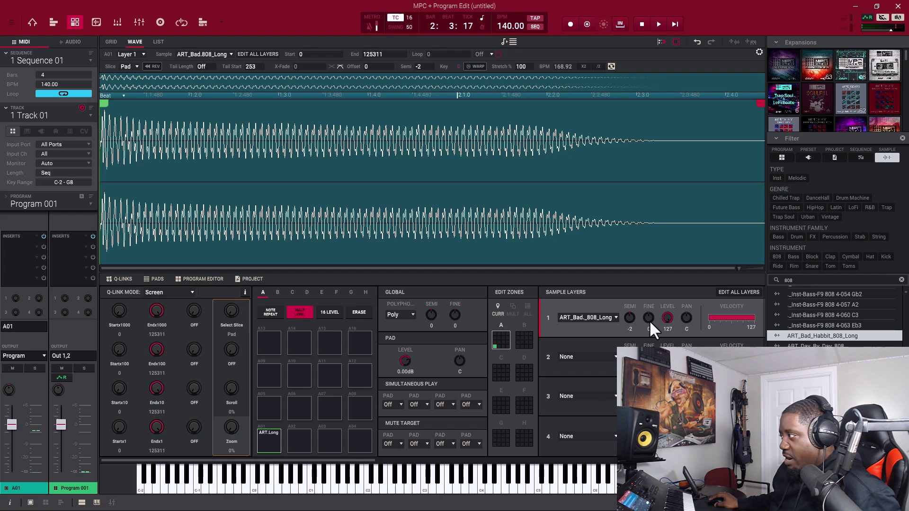
Set the fine tuning of pad A01's sample layer 1 to 30 and play the hits through the Tuner
scroll(648, 318, up, 10)
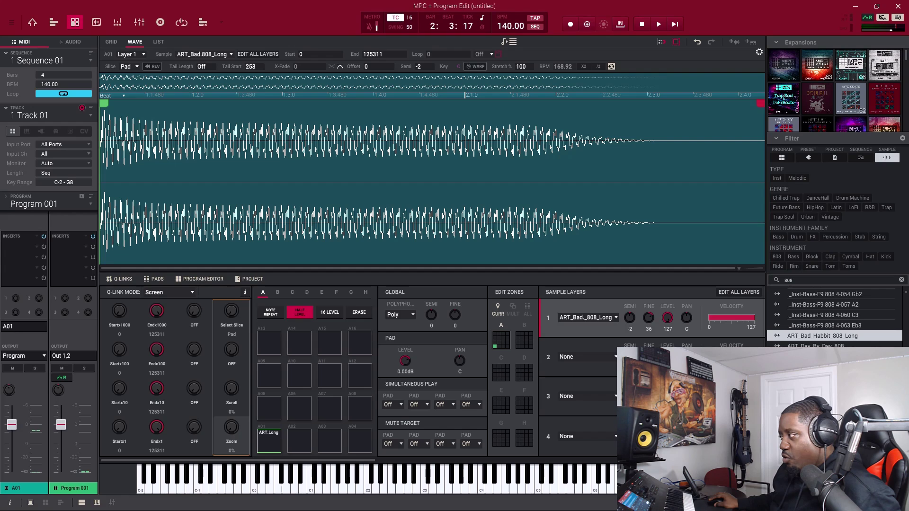
scroll(649, 317, down, 6)
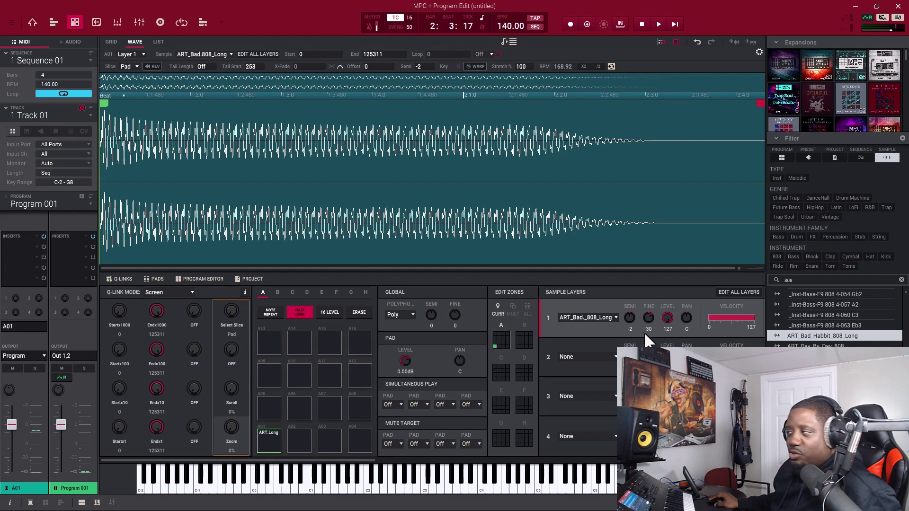
click(32, 22)
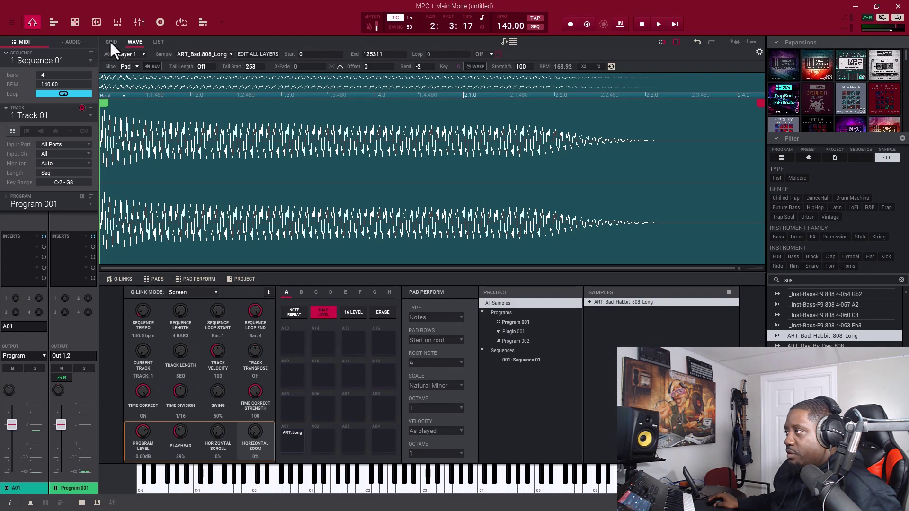
click(110, 42)
click(13, 23)
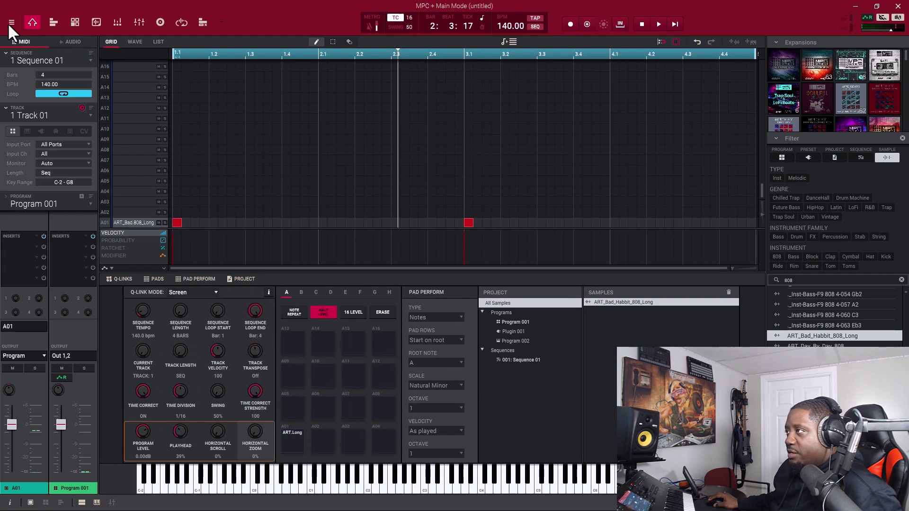
mouse_move(24, 55)
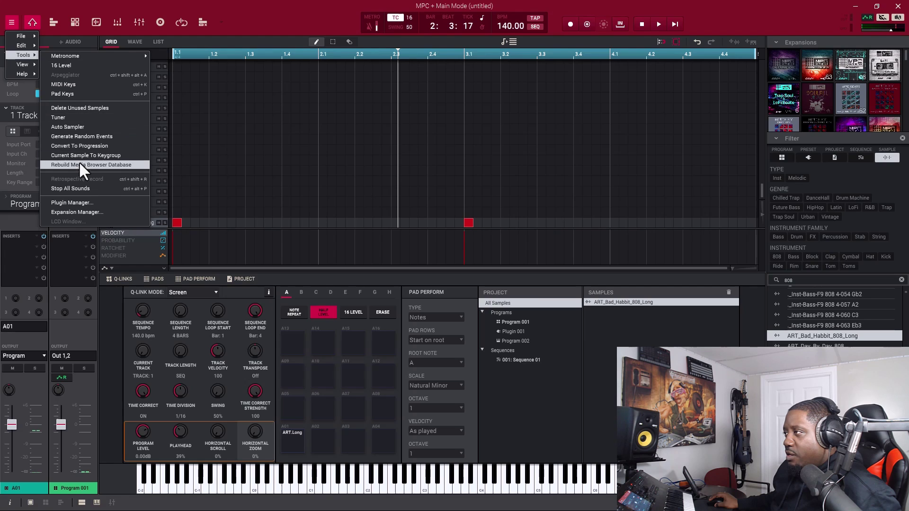
click(76, 117)
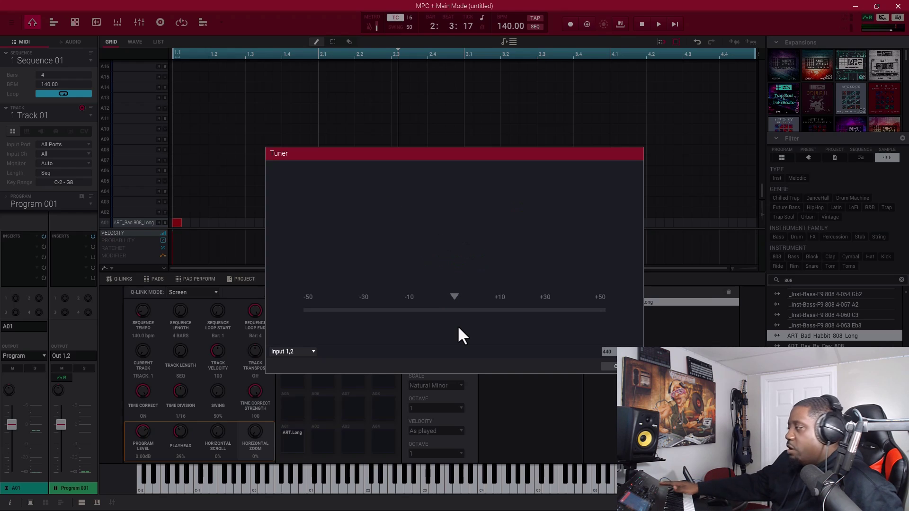
key(space)
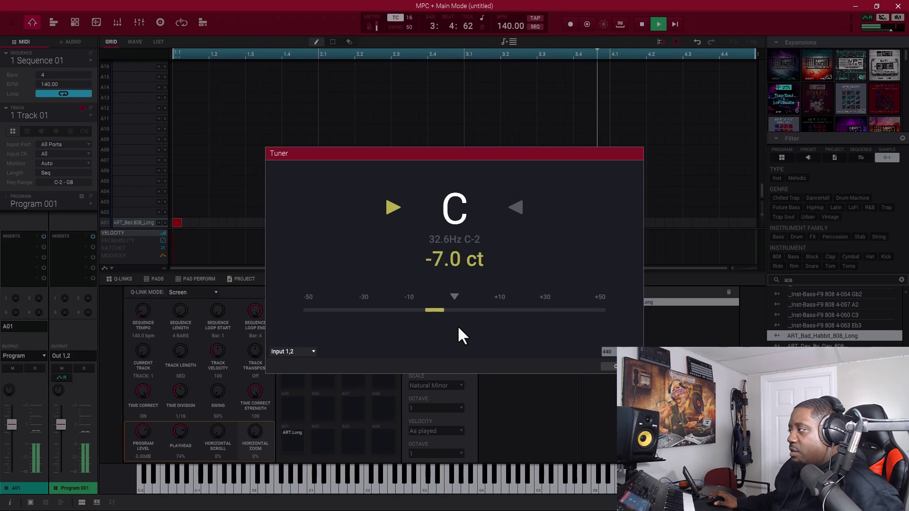
key(space)
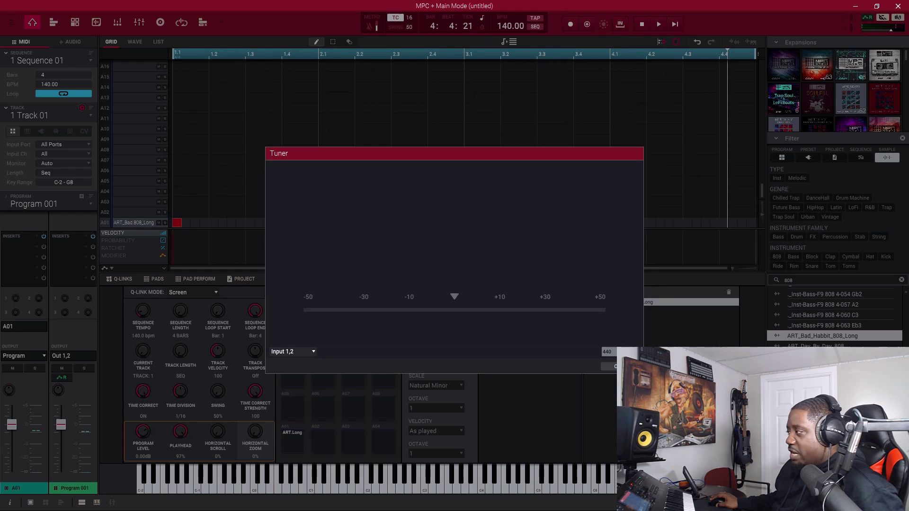
Close the Tuner and set the scale filter input to Snap to Scale in the Keyboard Control settings
click(608, 366)
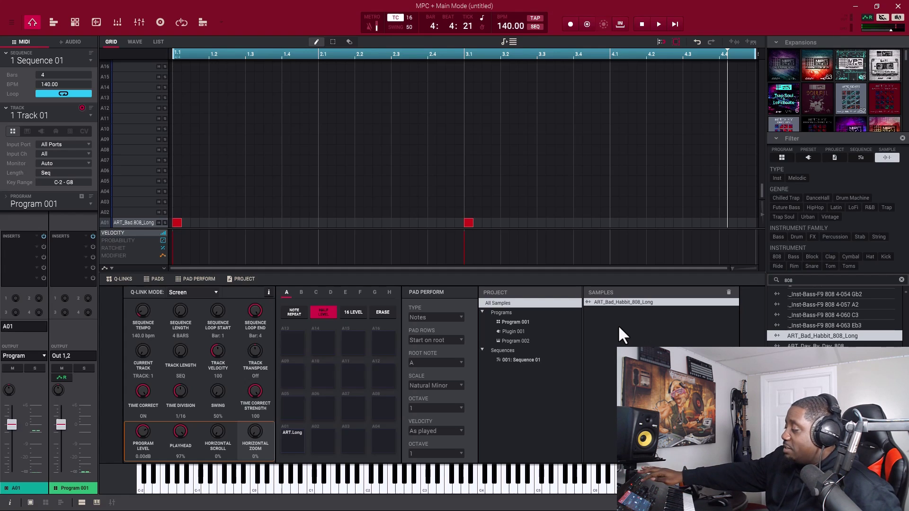
key(ctrl+k)
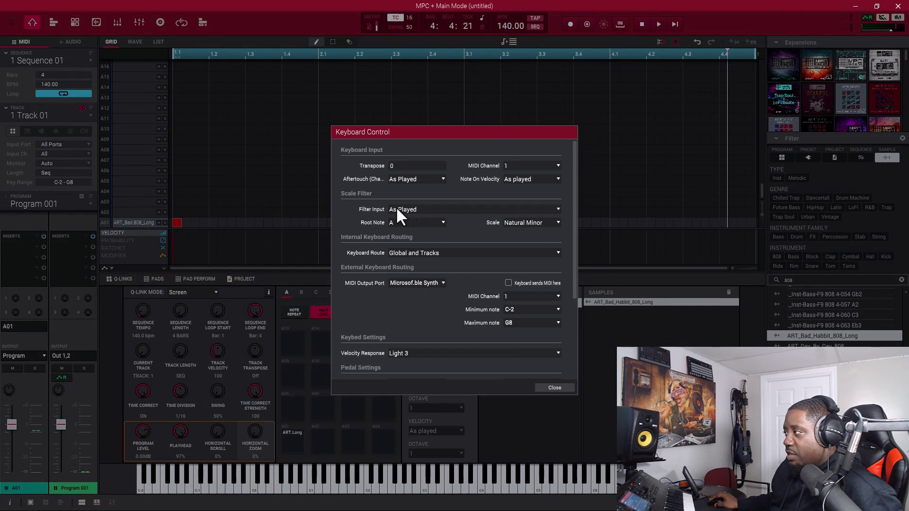
click(420, 208)
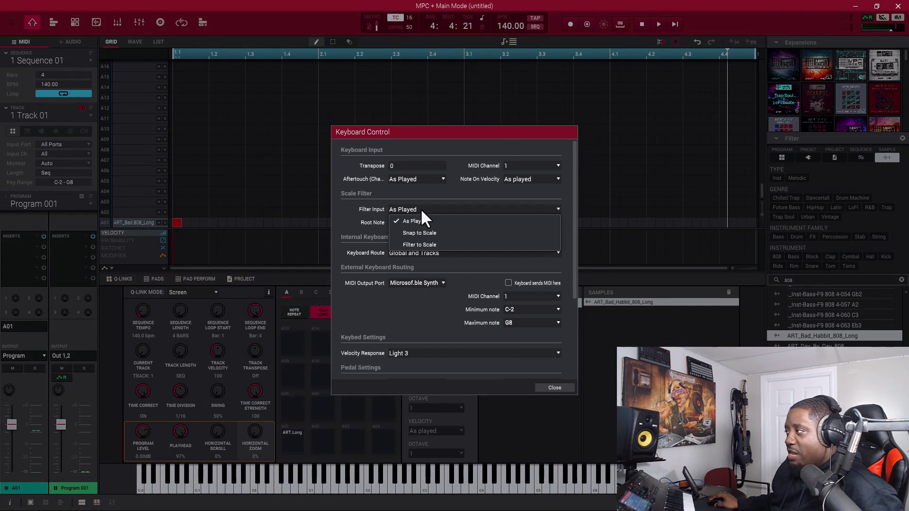
click(429, 233)
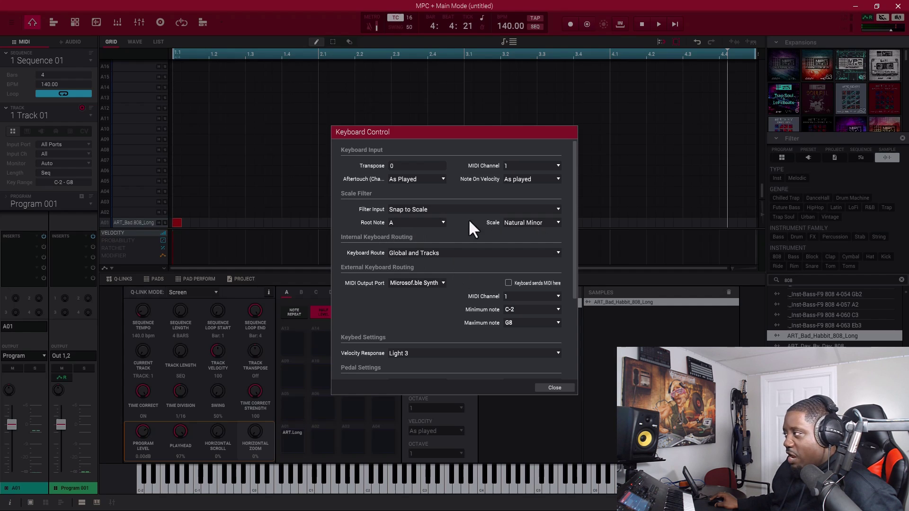
Choose D and finally F as the scale filter's root note, and close the Keyboard Control settings
click(438, 222)
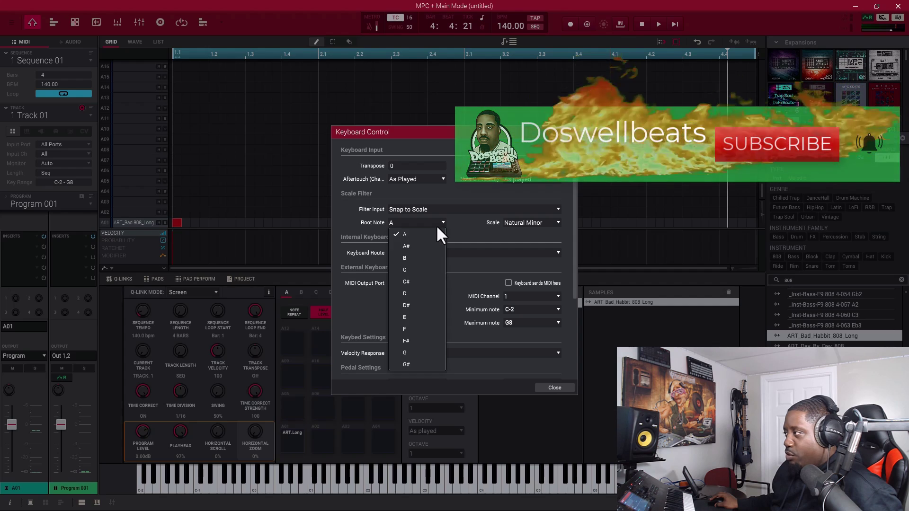
click(412, 293)
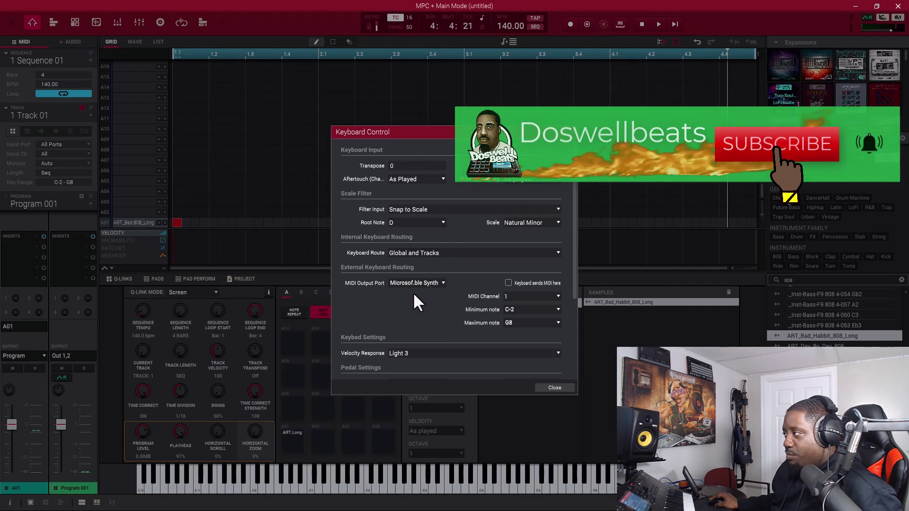
click(443, 223)
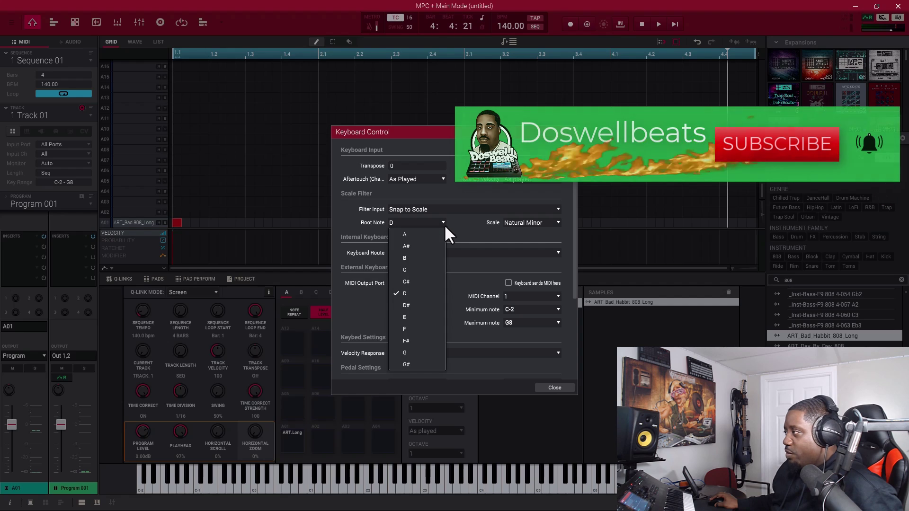
click(425, 326)
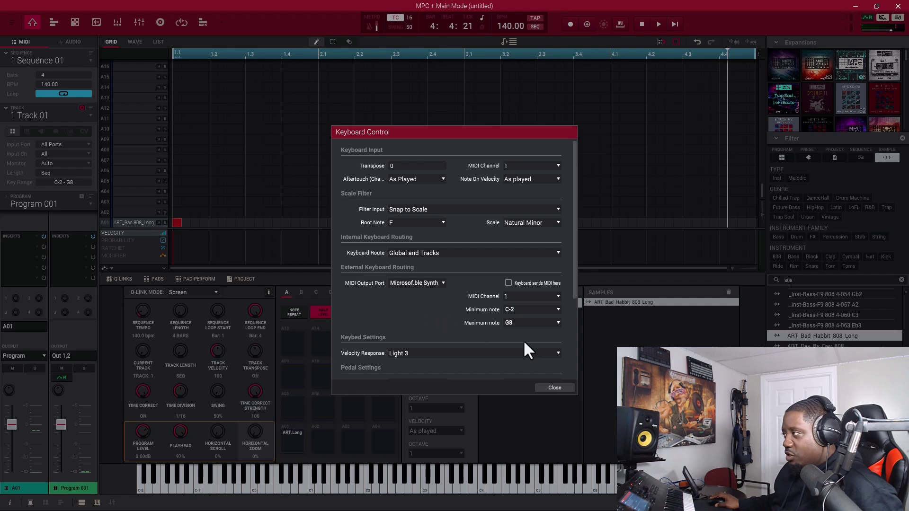
click(555, 388)
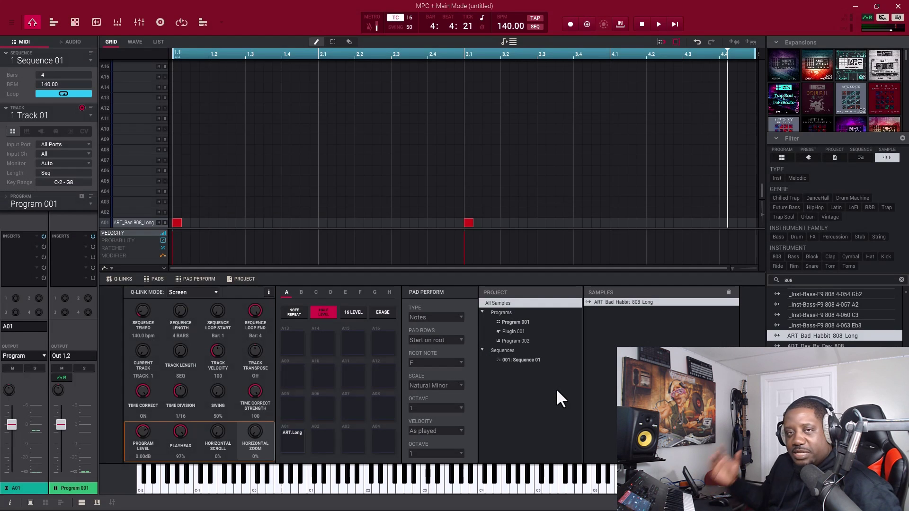